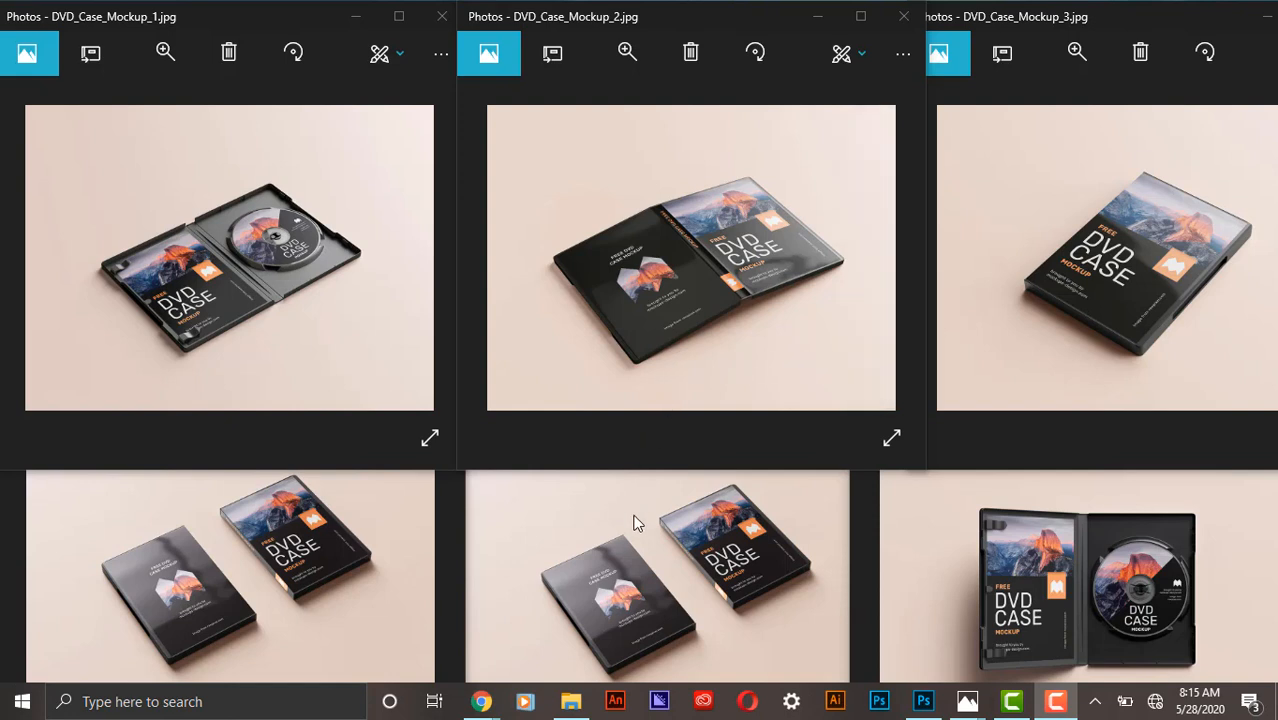
- Open DVD_Case_Mockup_1.psd from the N004_3D_DVD_Case_Mockup folder in Photoshop and decline creating a library from it
left_click(580, 705)
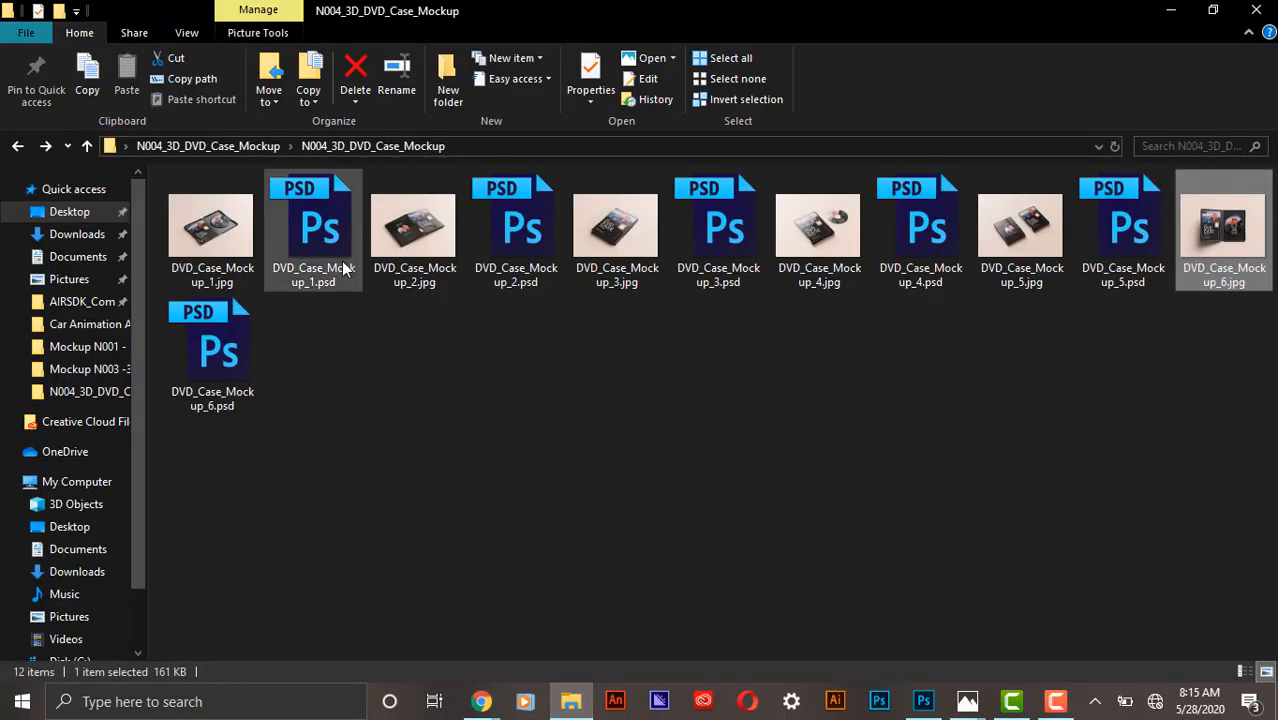
left_click(319, 234)
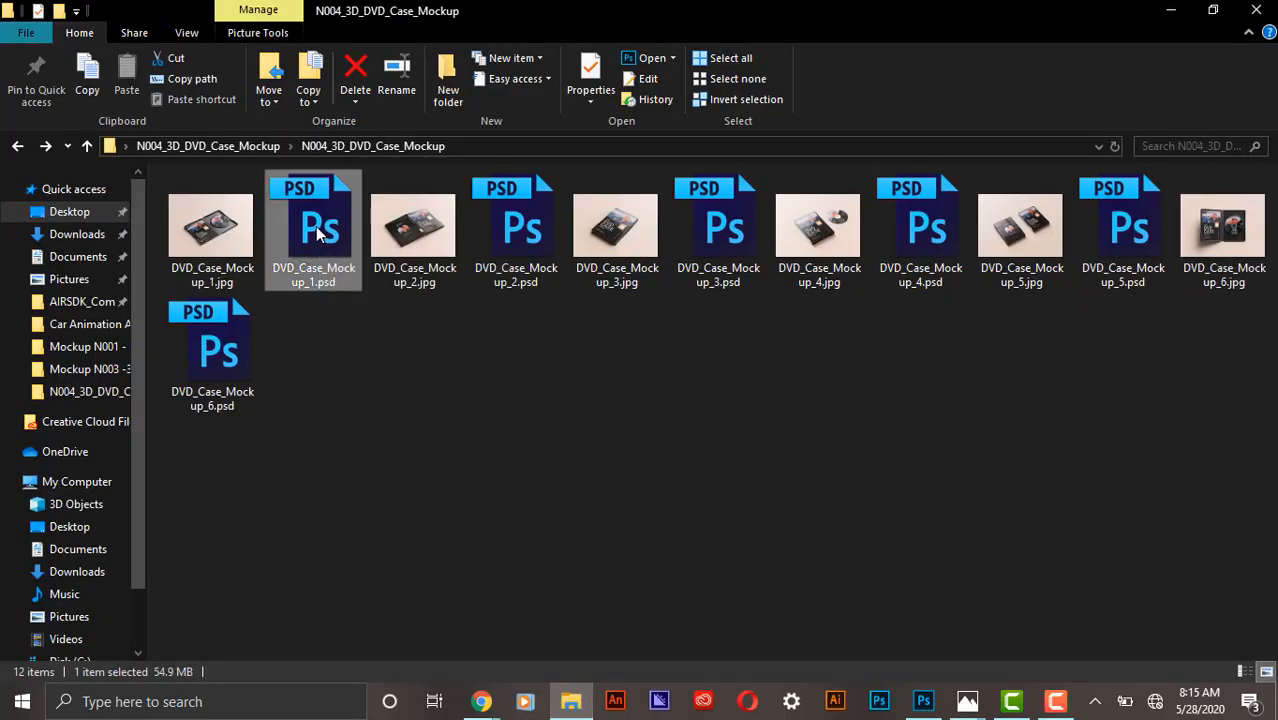
double_click(319, 232)
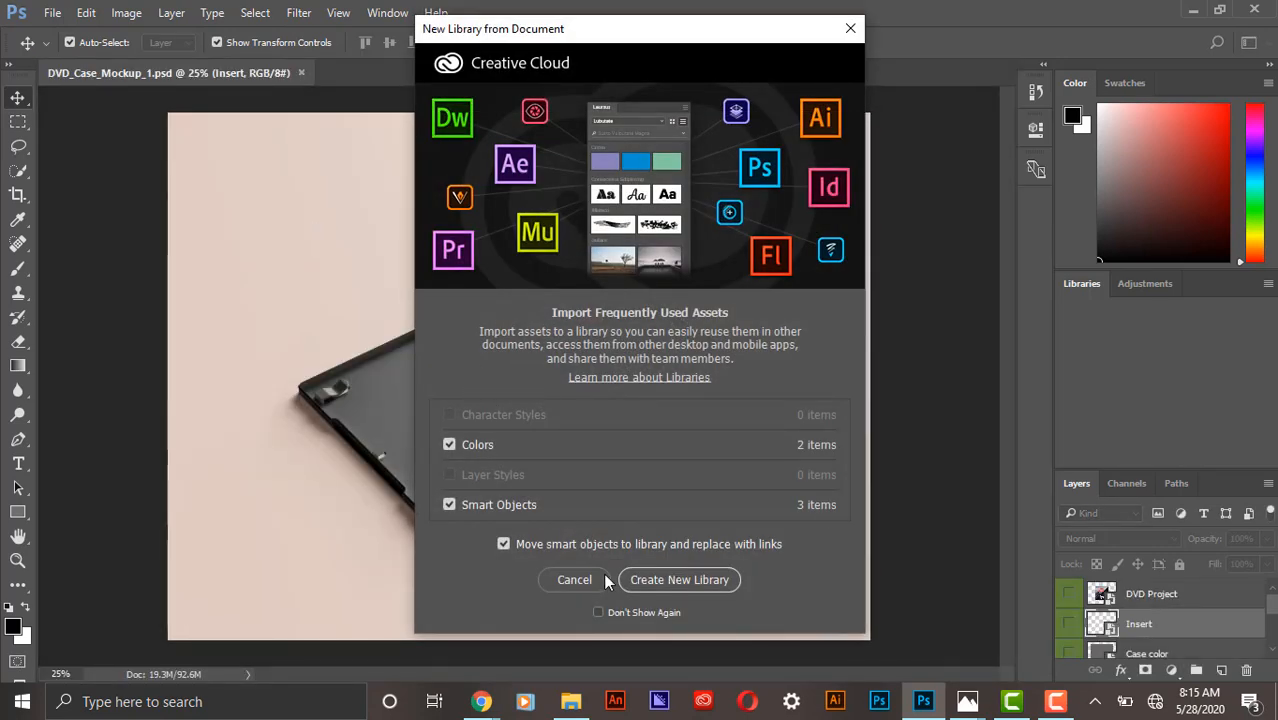
left_click(588, 582)
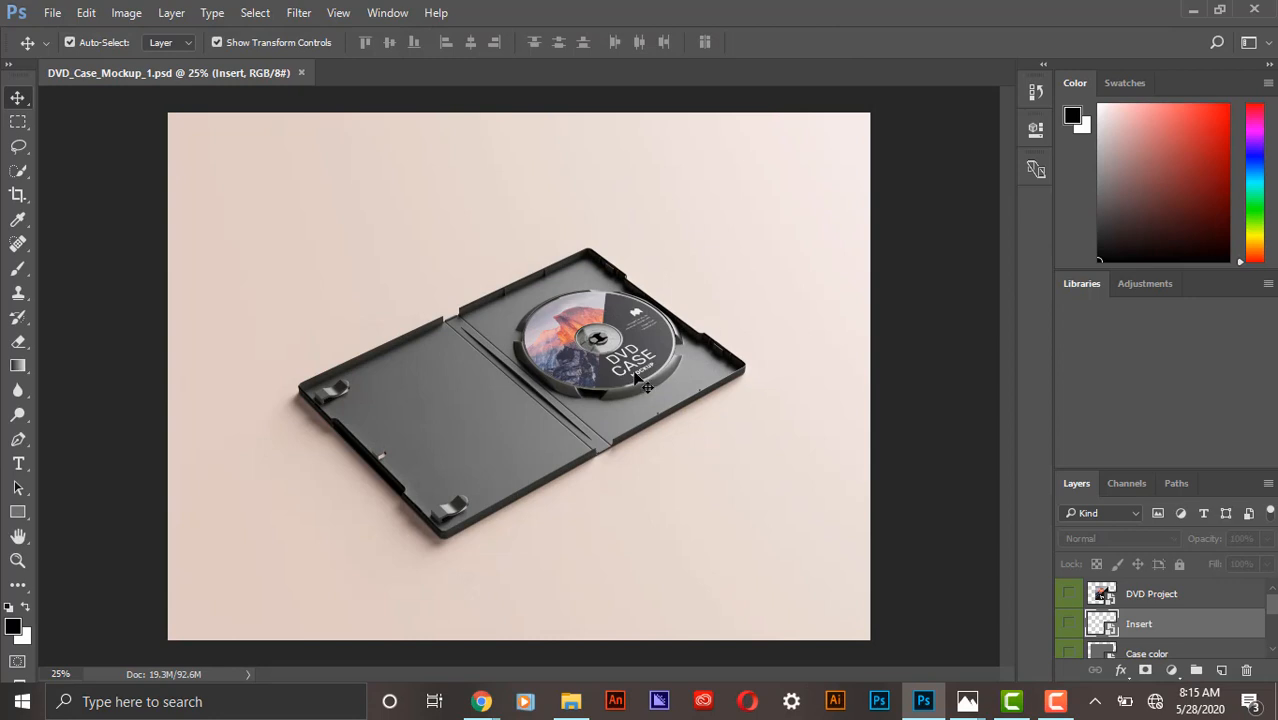
- Open the DVD Project smart object's contents and place the downloaded Madagascar cover image from Chrome into it
double_click(1102, 594)
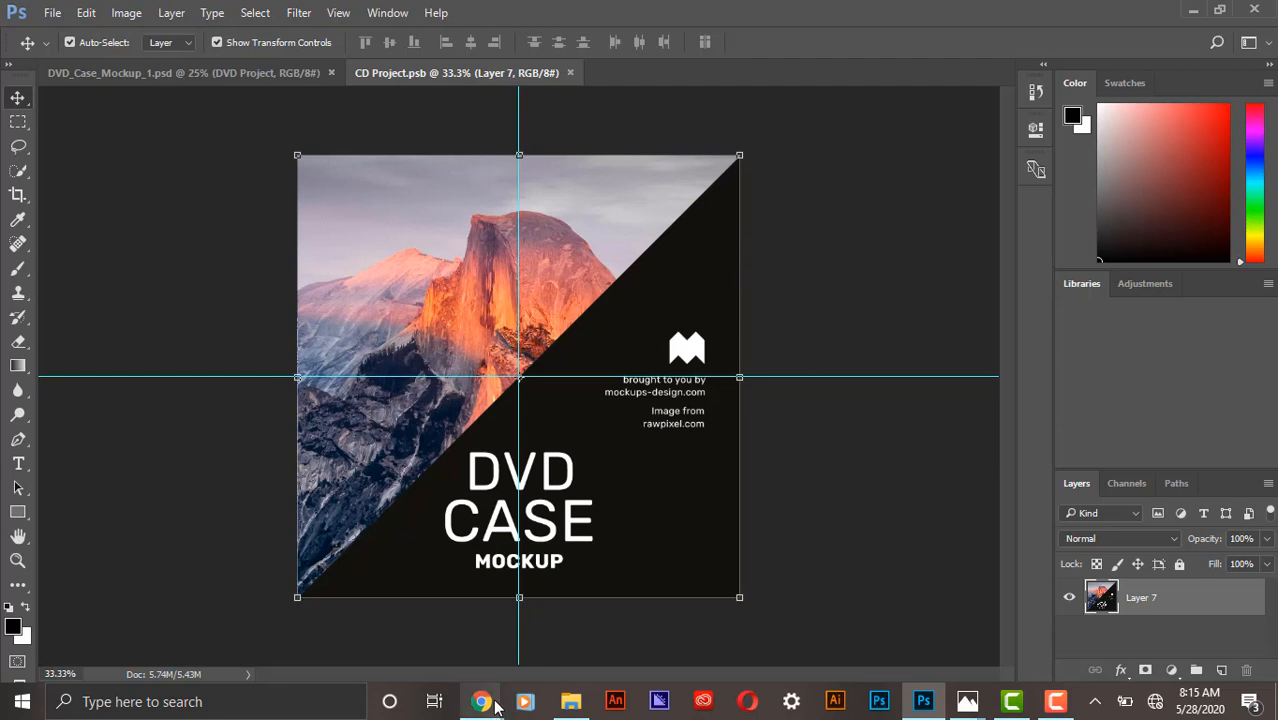
mouse_move(492, 706)
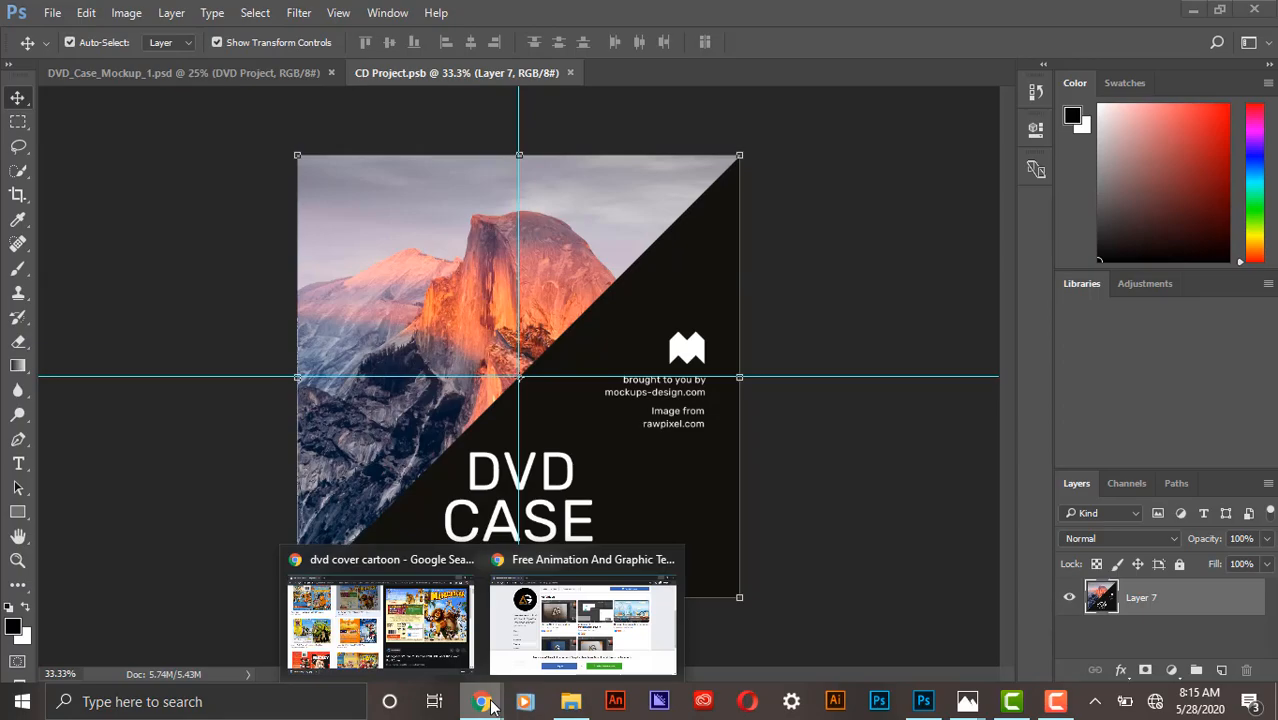
left_click(413, 558)
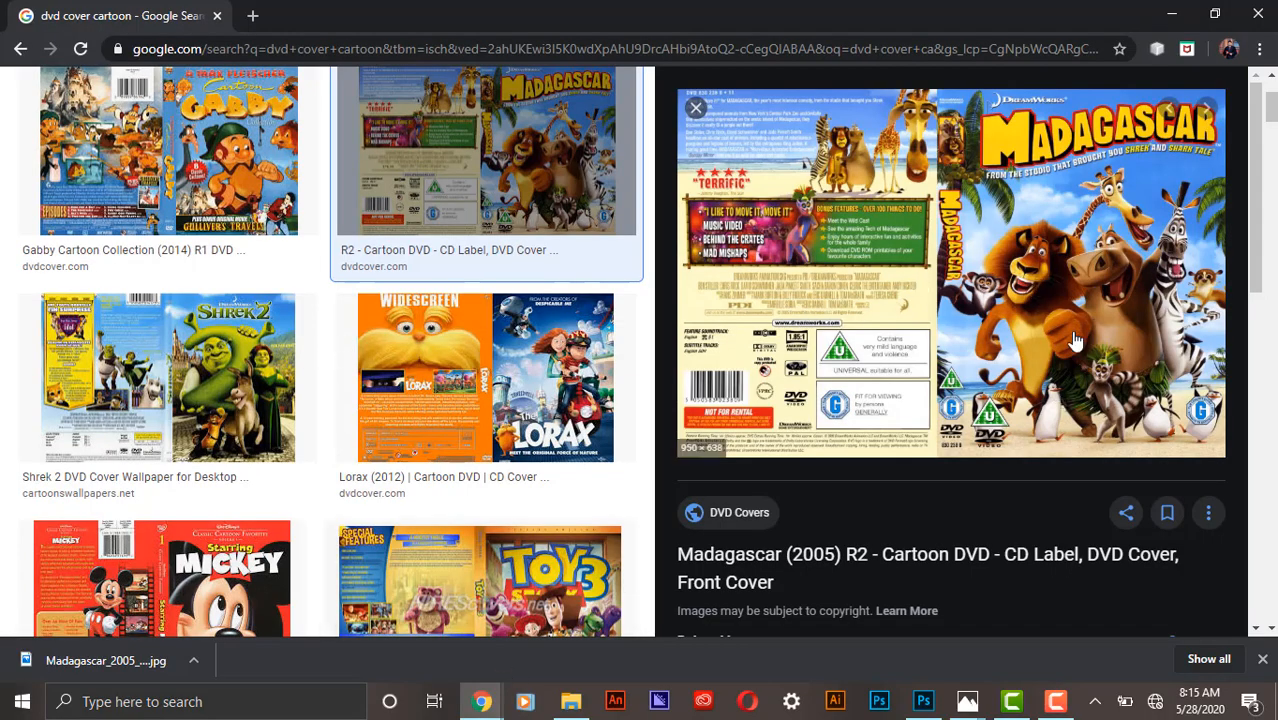
left_click(100, 661)
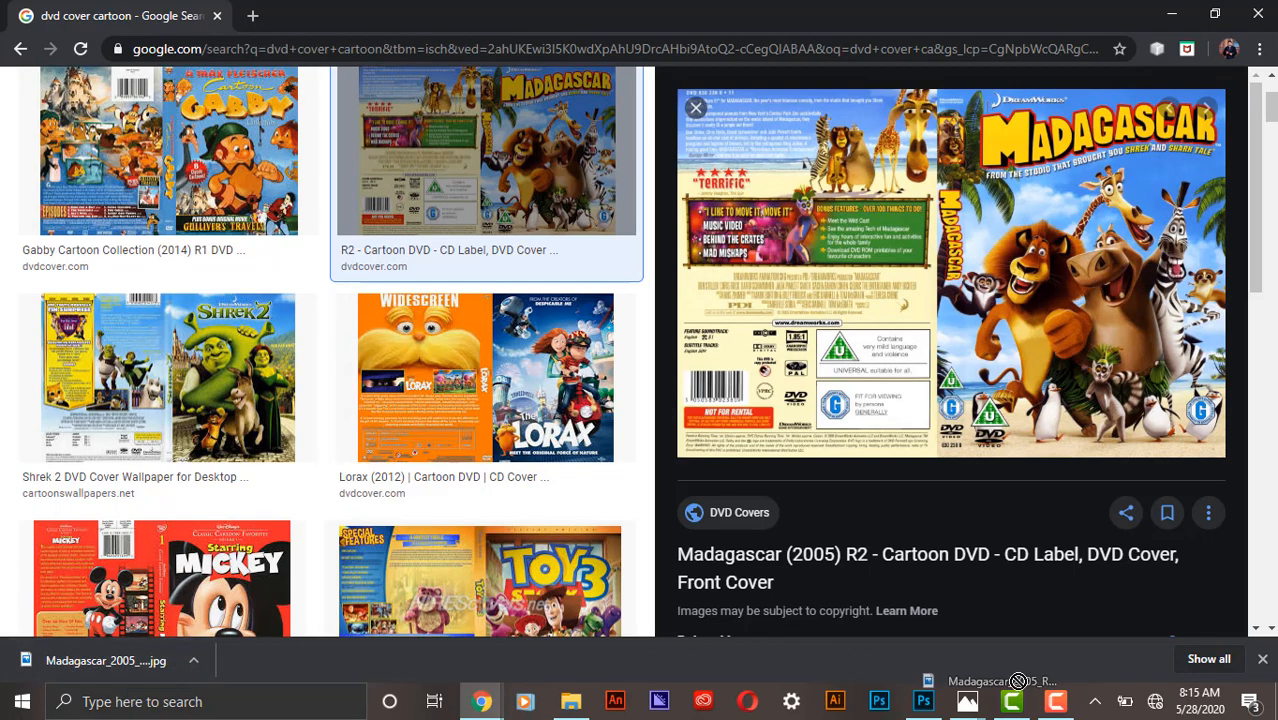
left_click(910, 701)
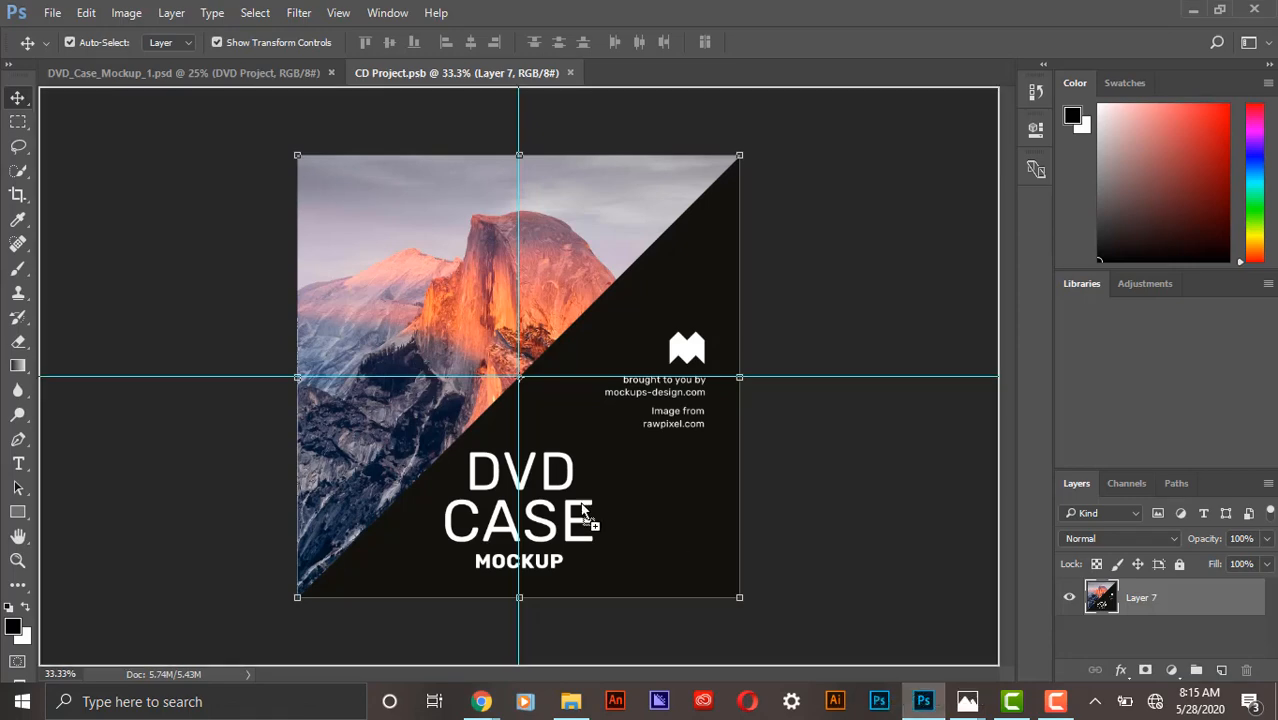
left_click_drag(392, 429, 392, 429)
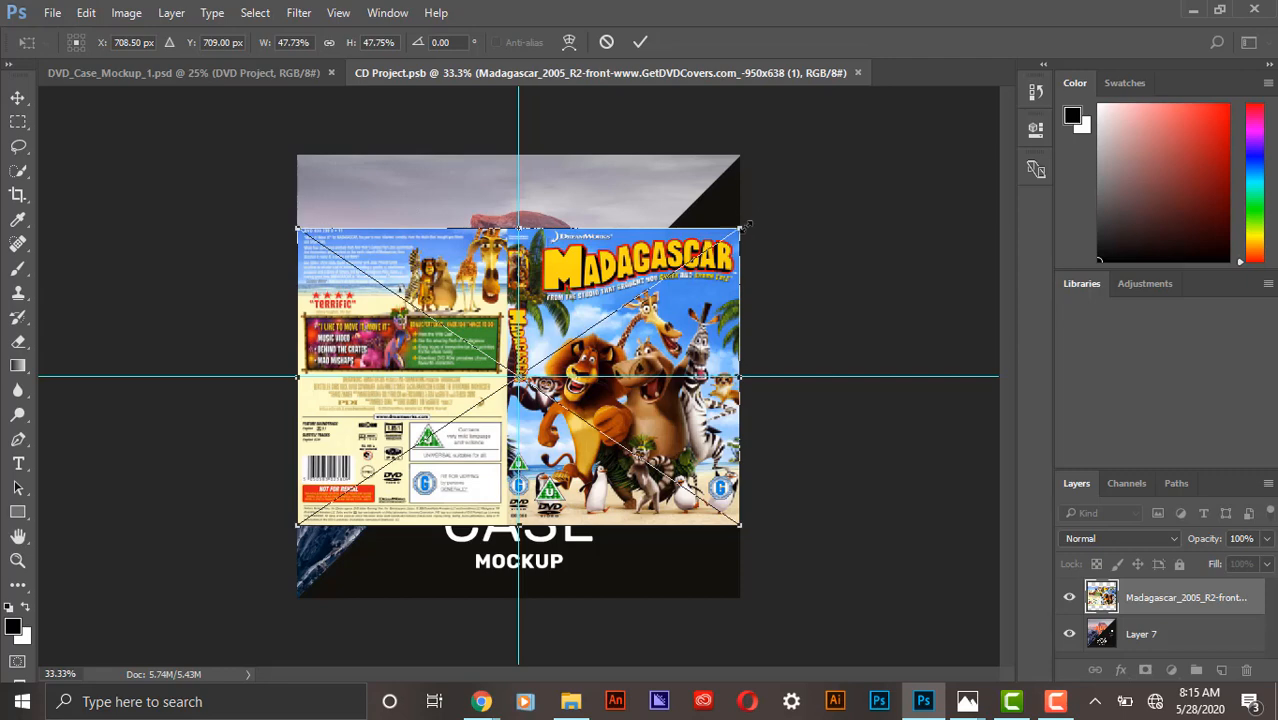
- Scale the Madagascar image to about 91% width and 87% height so its front cover fills the canvas, and save and close CD Project.psb
left_click_drag(746, 226, 1020, 43)
left_click_drag(716, 264, 435, 369)
left_click_drag(687, 230, 629, 238)
left_click_drag(683, 155, 738, 144)
left_click_drag(656, 237, 625, 262)
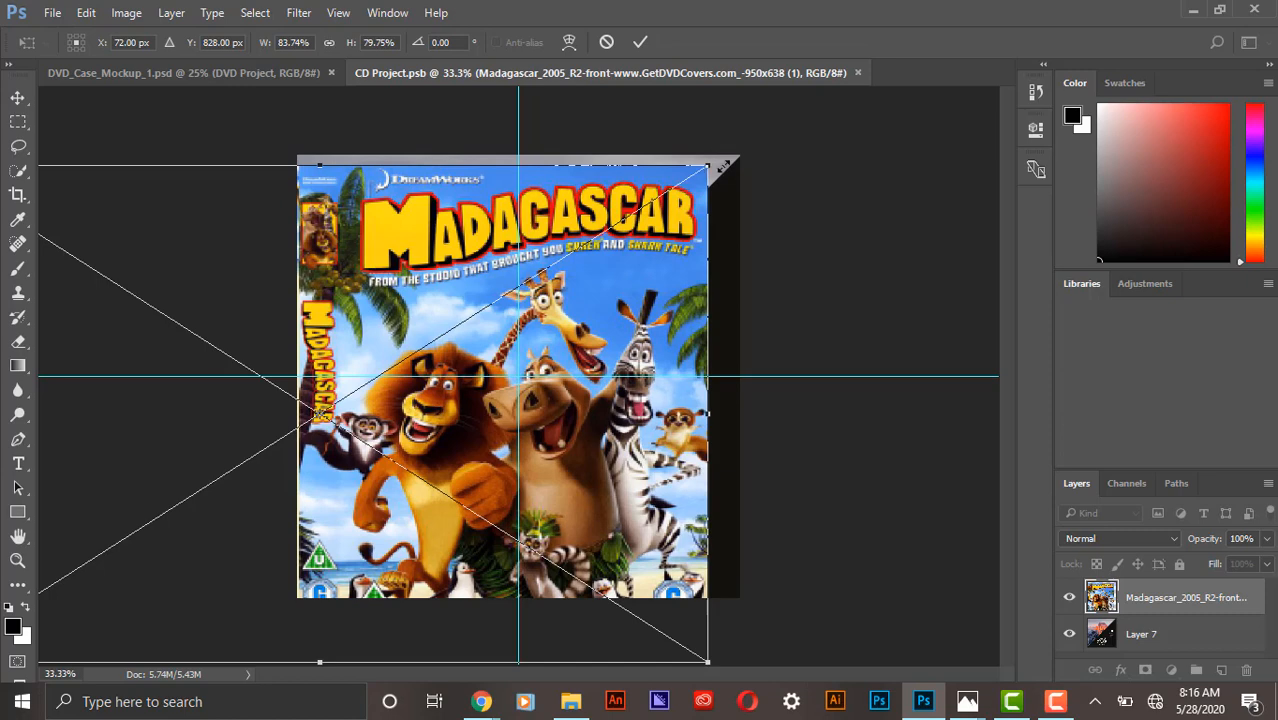
mouse_move(726, 162)
left_mouse_down()
mouse_move(753, 136)
mouse_move(739, 145)
left_mouse_up()
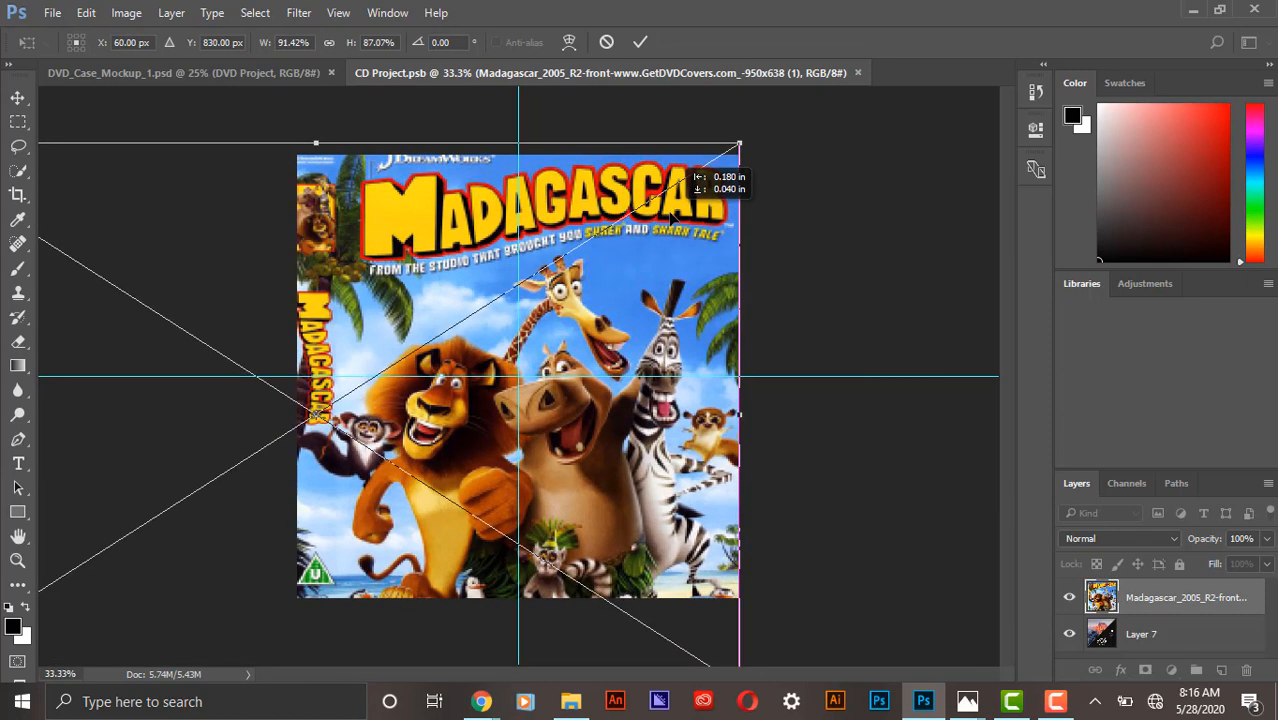
left_click(641, 43)
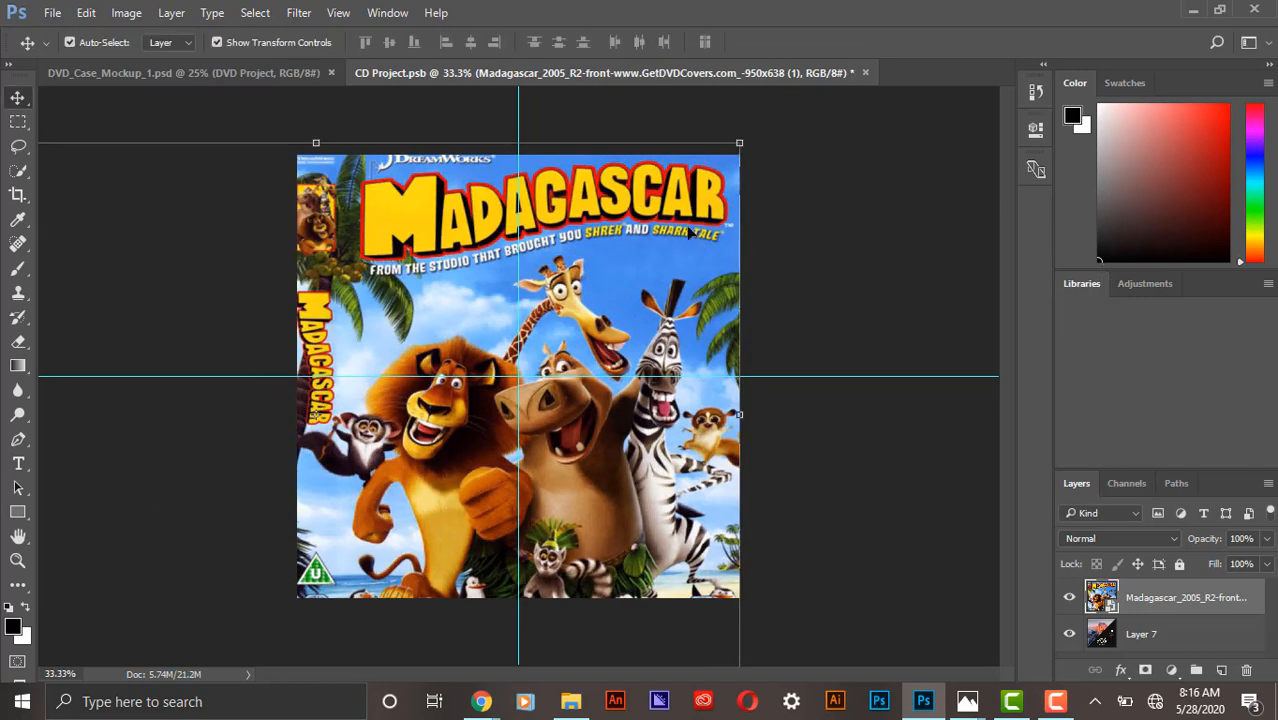
left_click(864, 73)
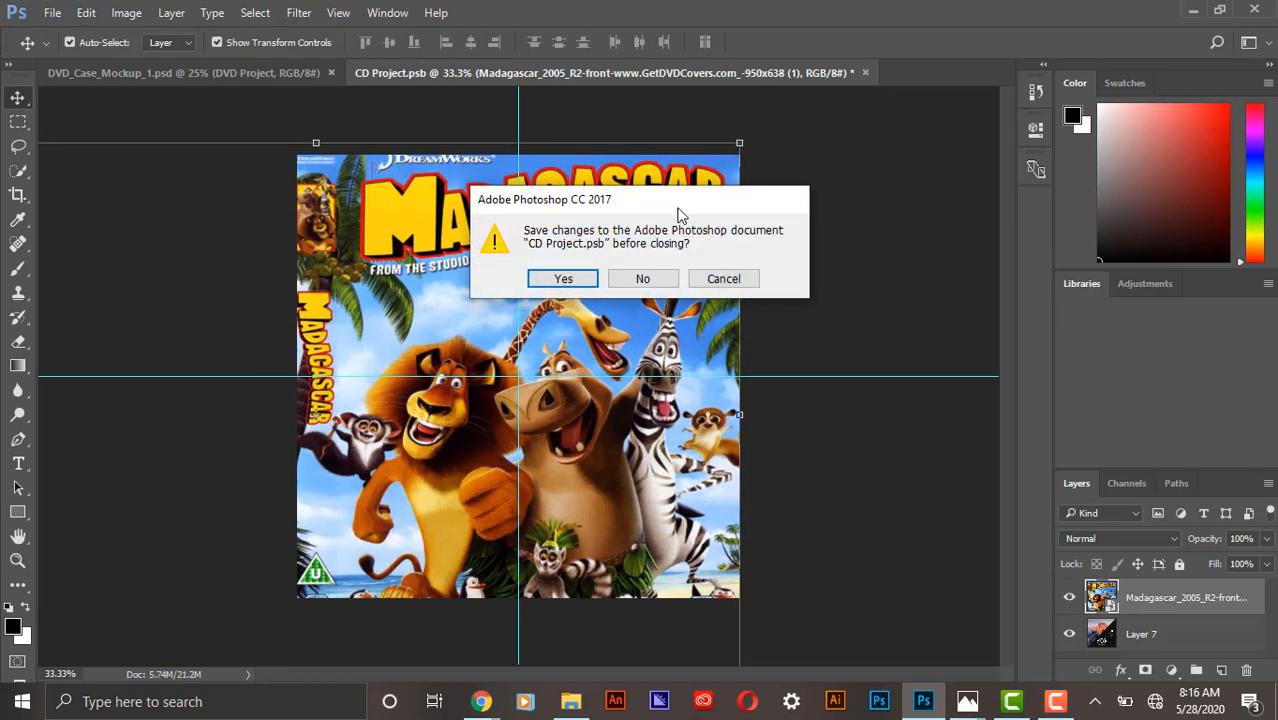
left_click(568, 283)
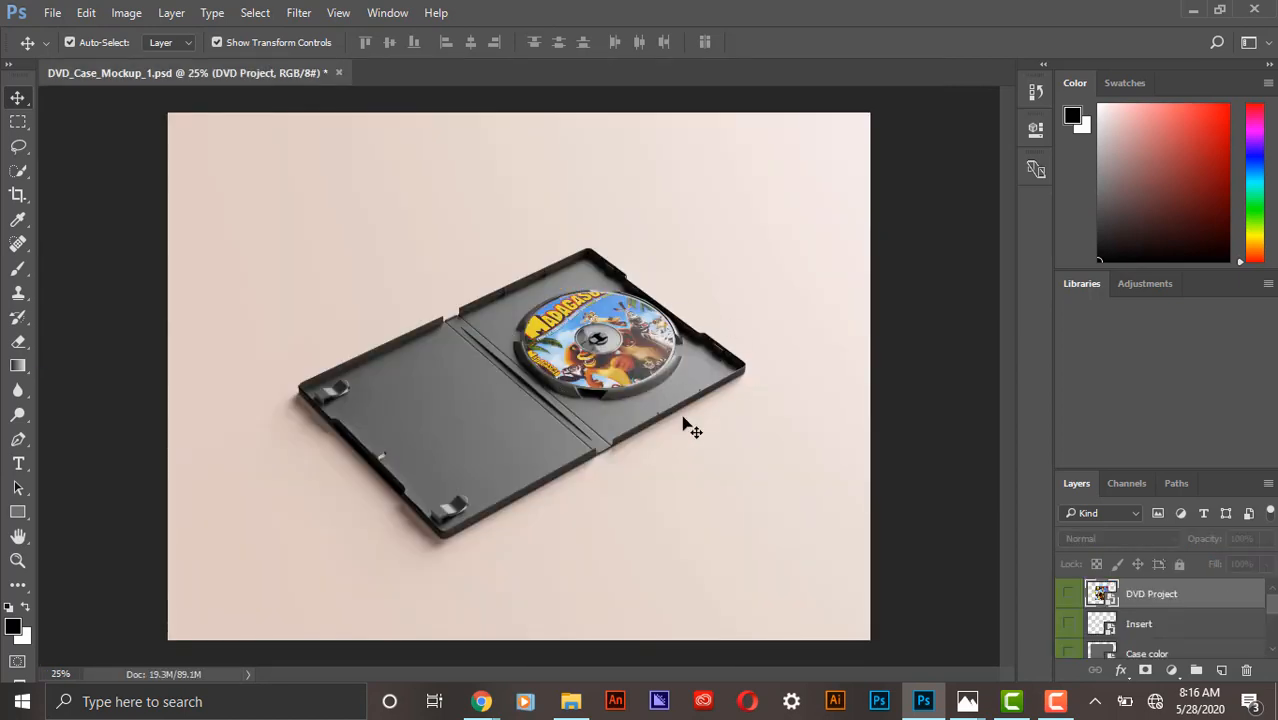
- Open DVD_Case_Mockup_2.psd from the mockup folder and decline creating a library from it
left_click(569, 706)
left_click(503, 226)
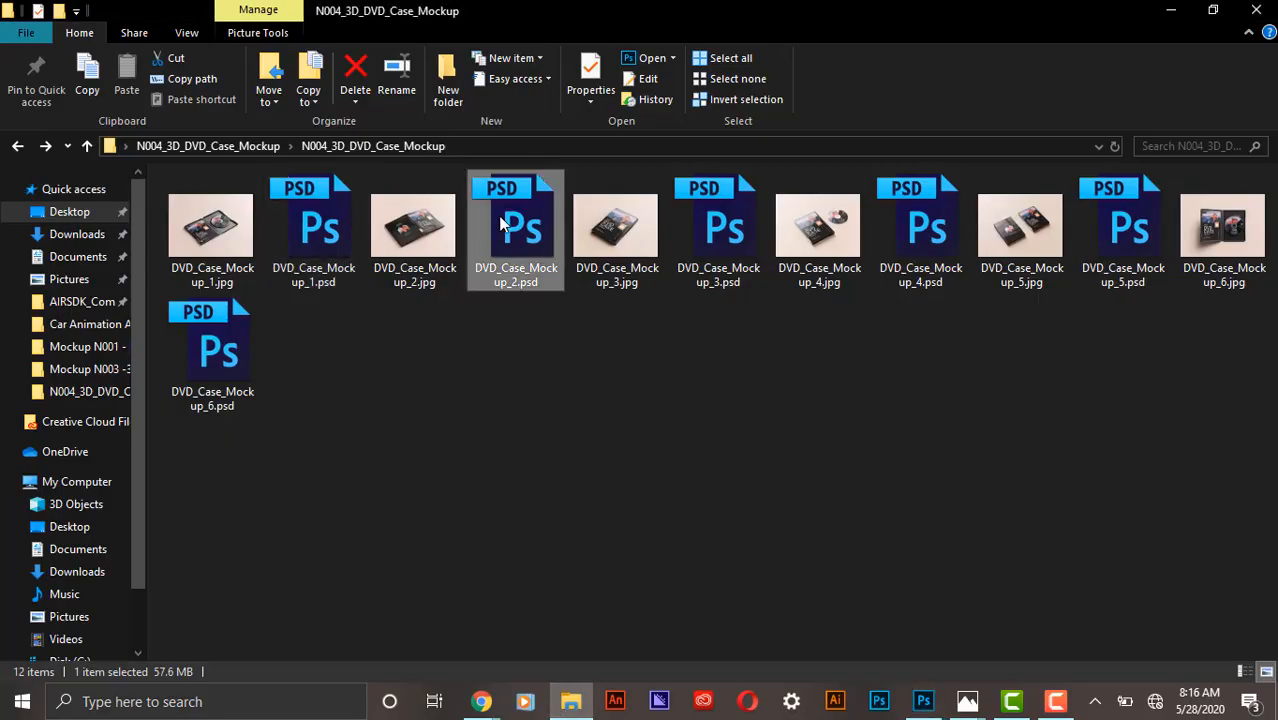
double_click(503, 226)
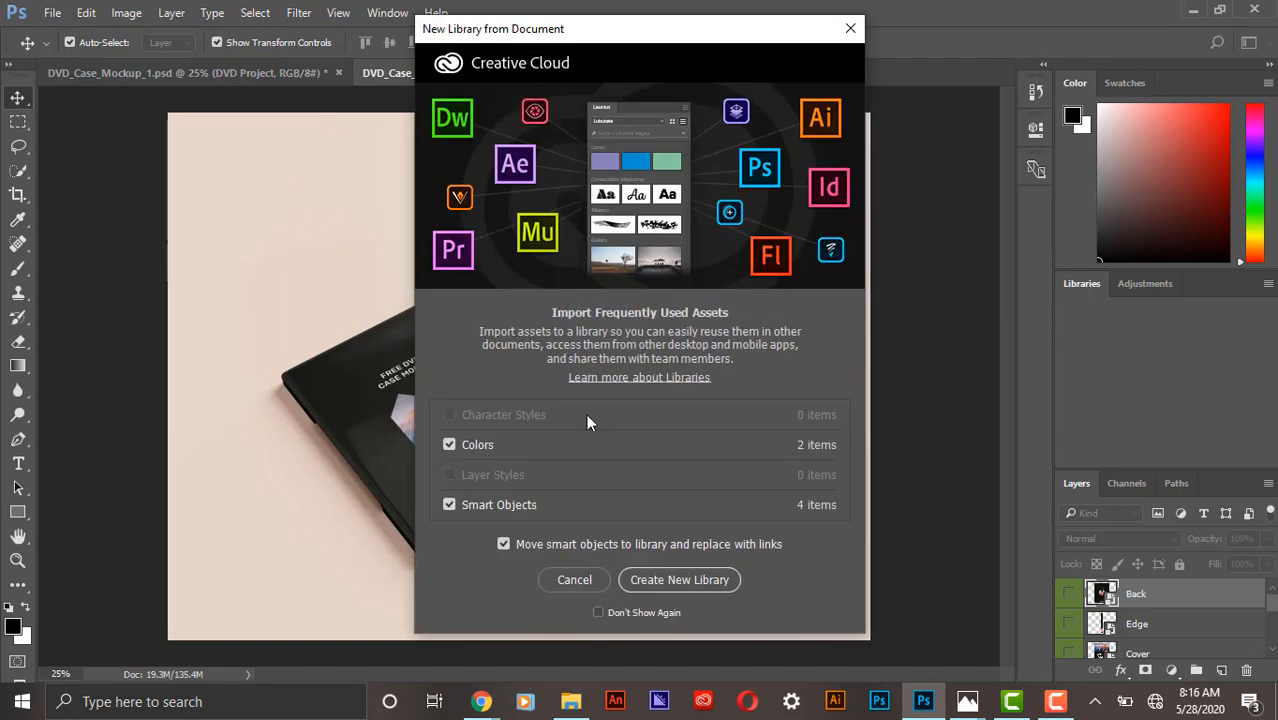
left_click(576, 580)
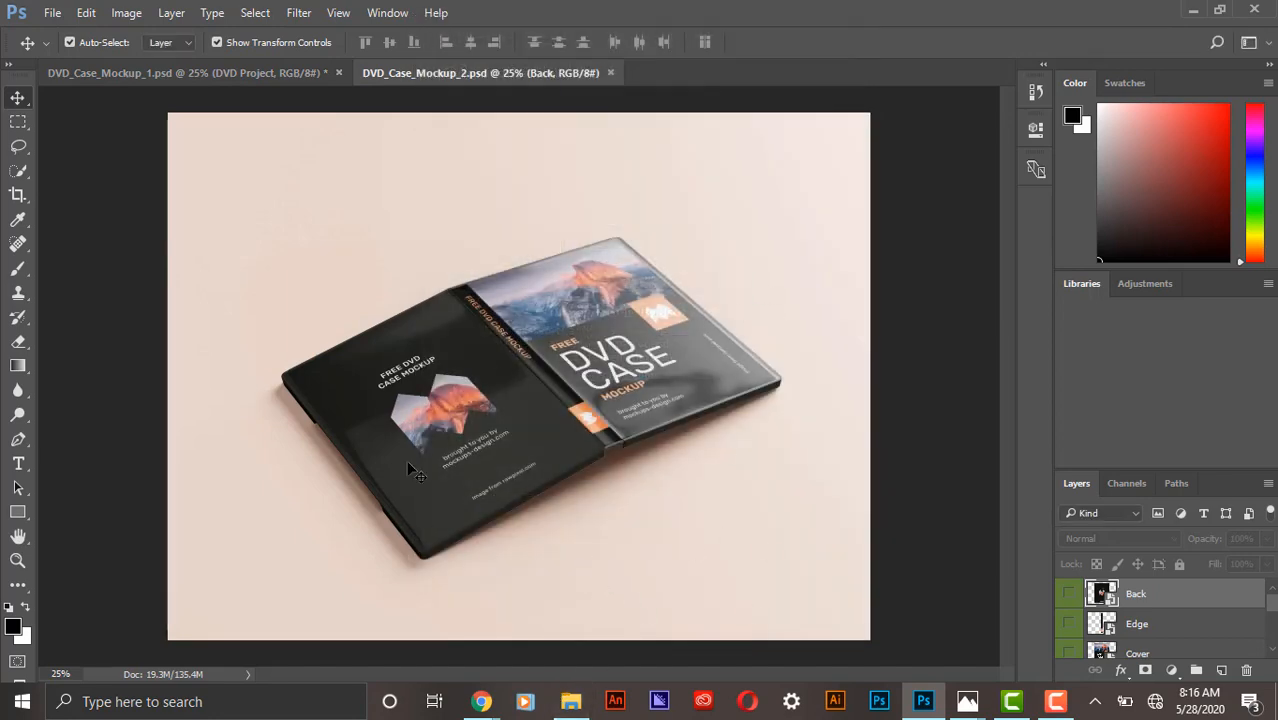
- Examine the contents of the Back, Edge and Cover smart objects in the second mockup, closing Edge.psb unchanged
double_click(1101, 595)
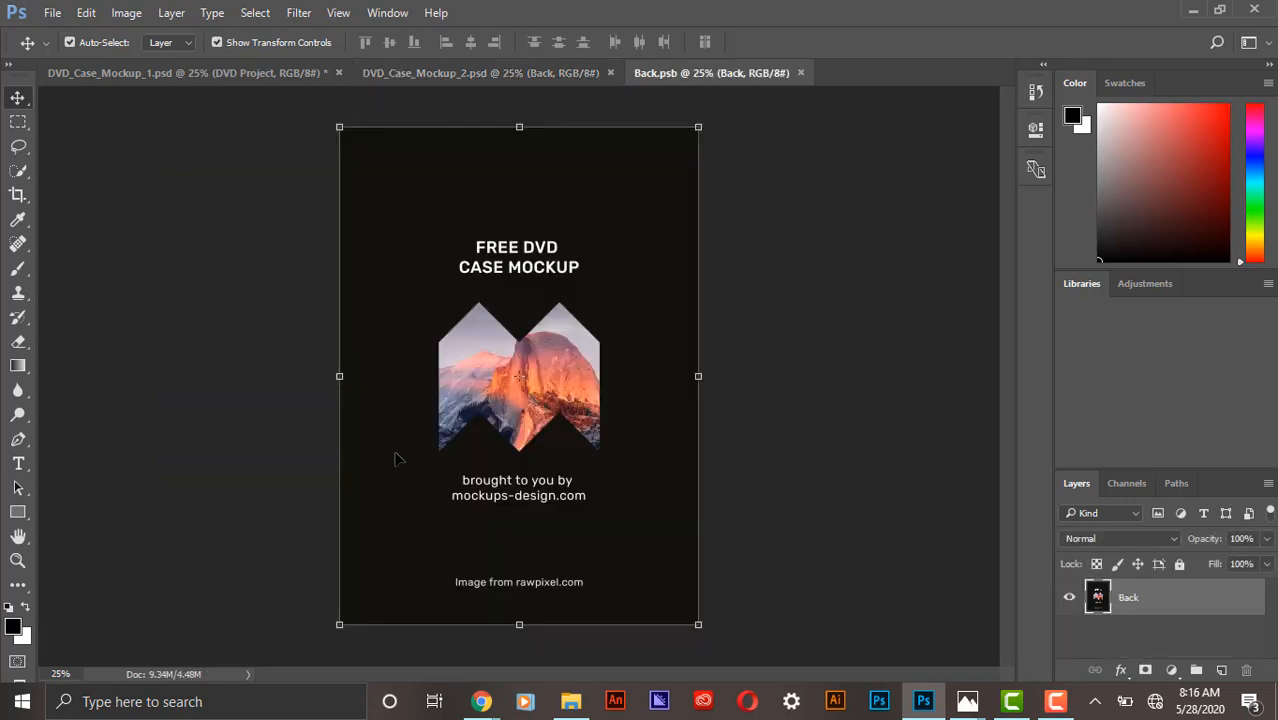
left_click(466, 75)
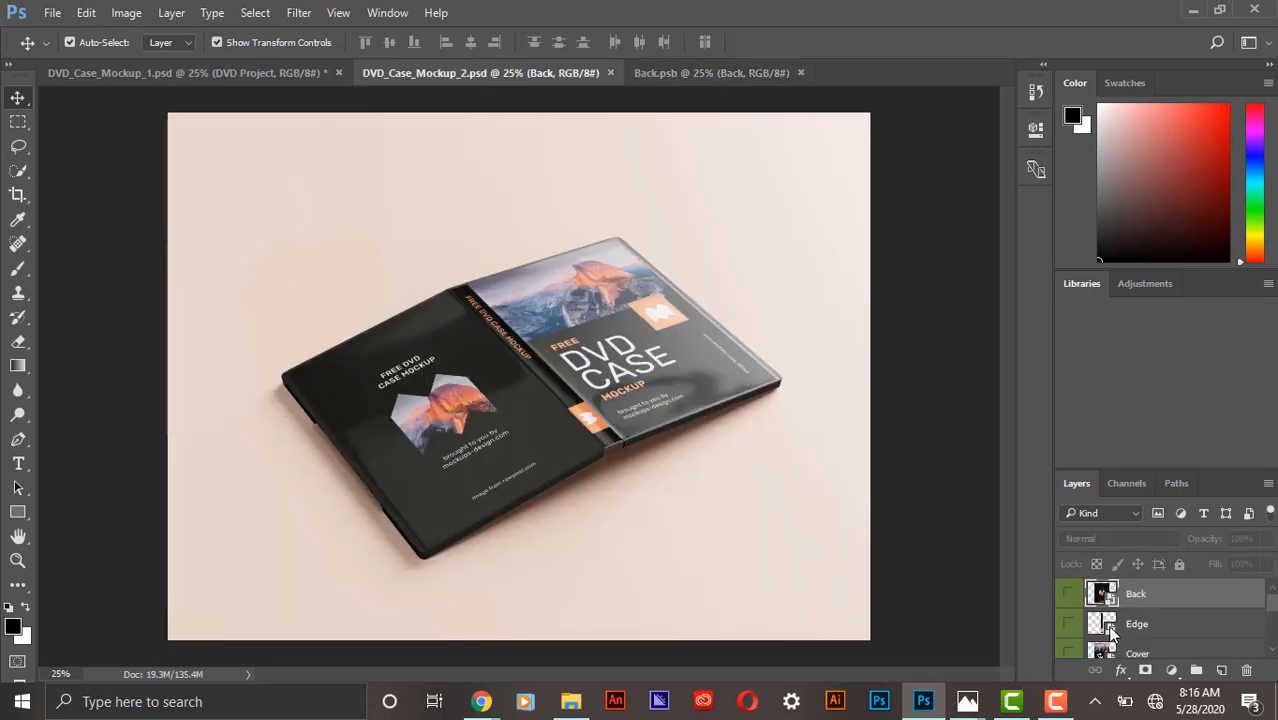
double_click(1106, 625)
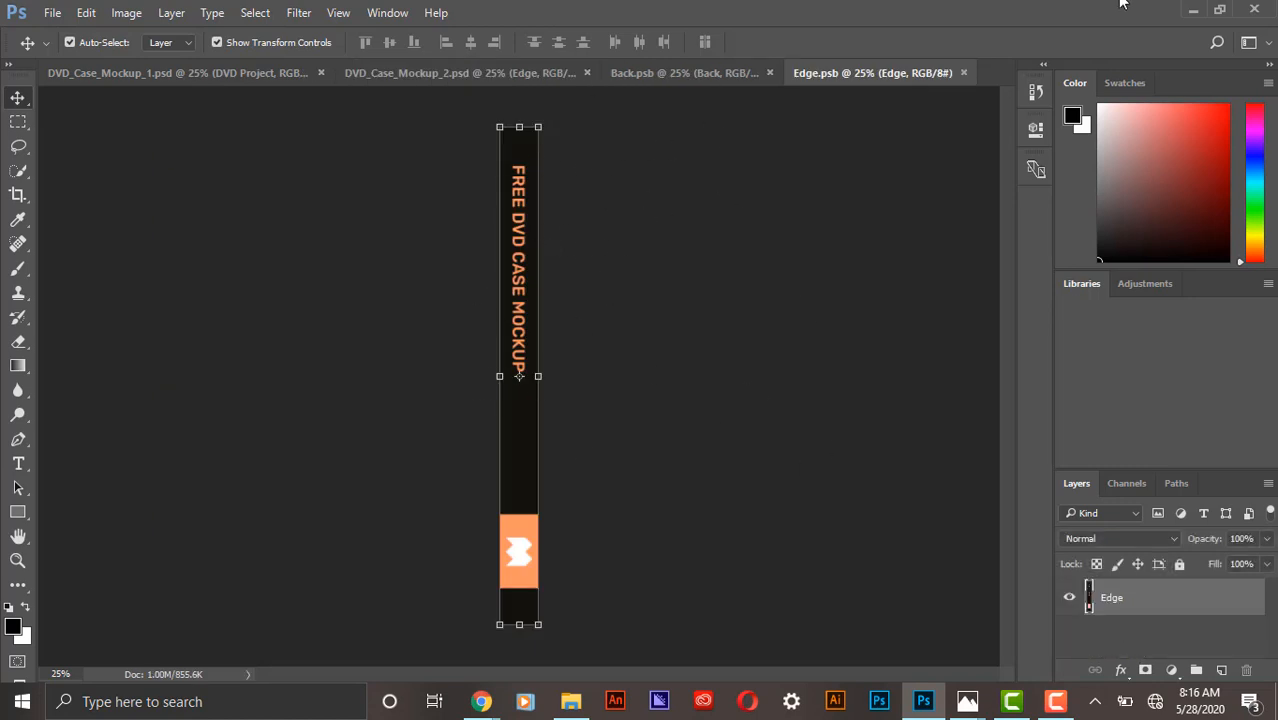
left_click(964, 73)
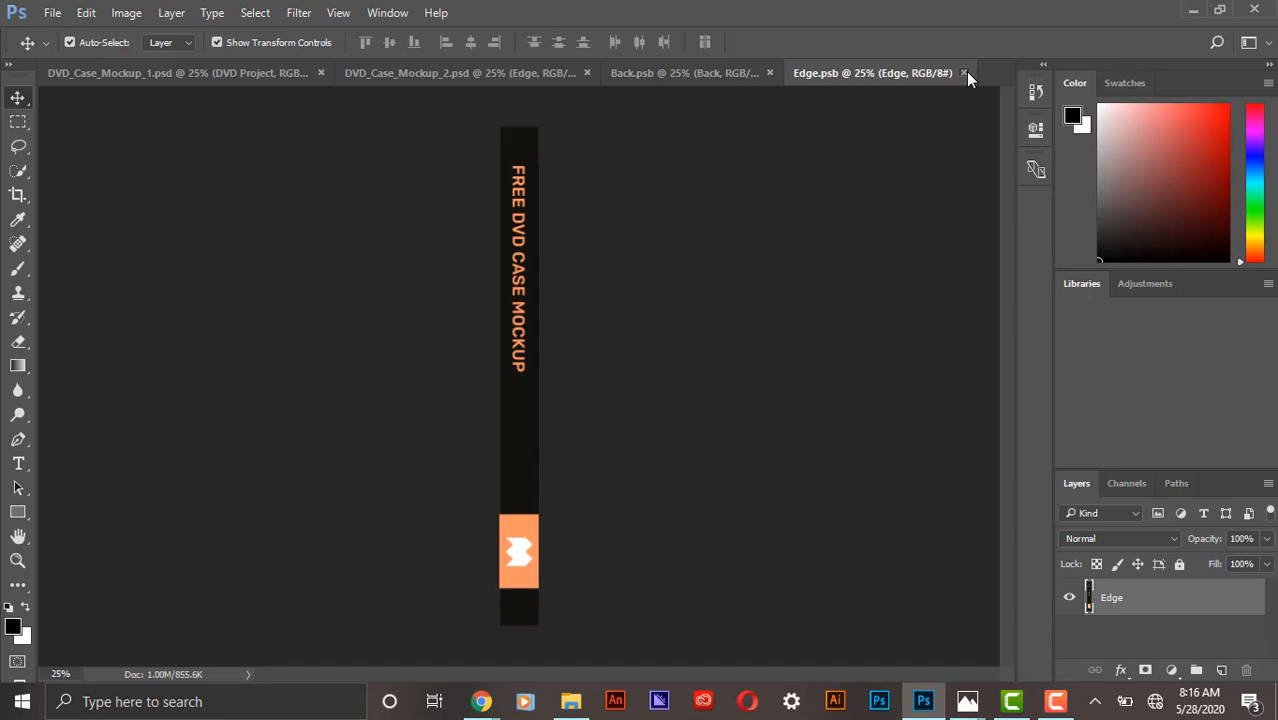
scroll(1106, 622, "down", 1)
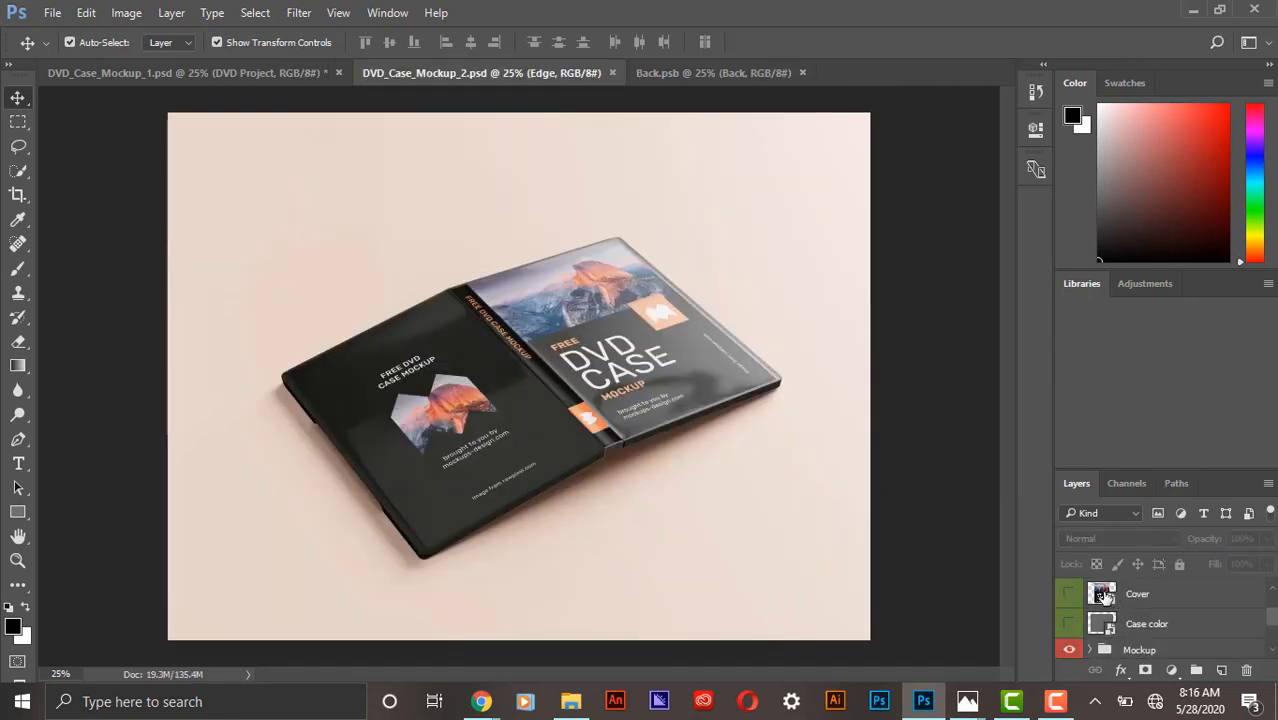
double_click(1102, 595)
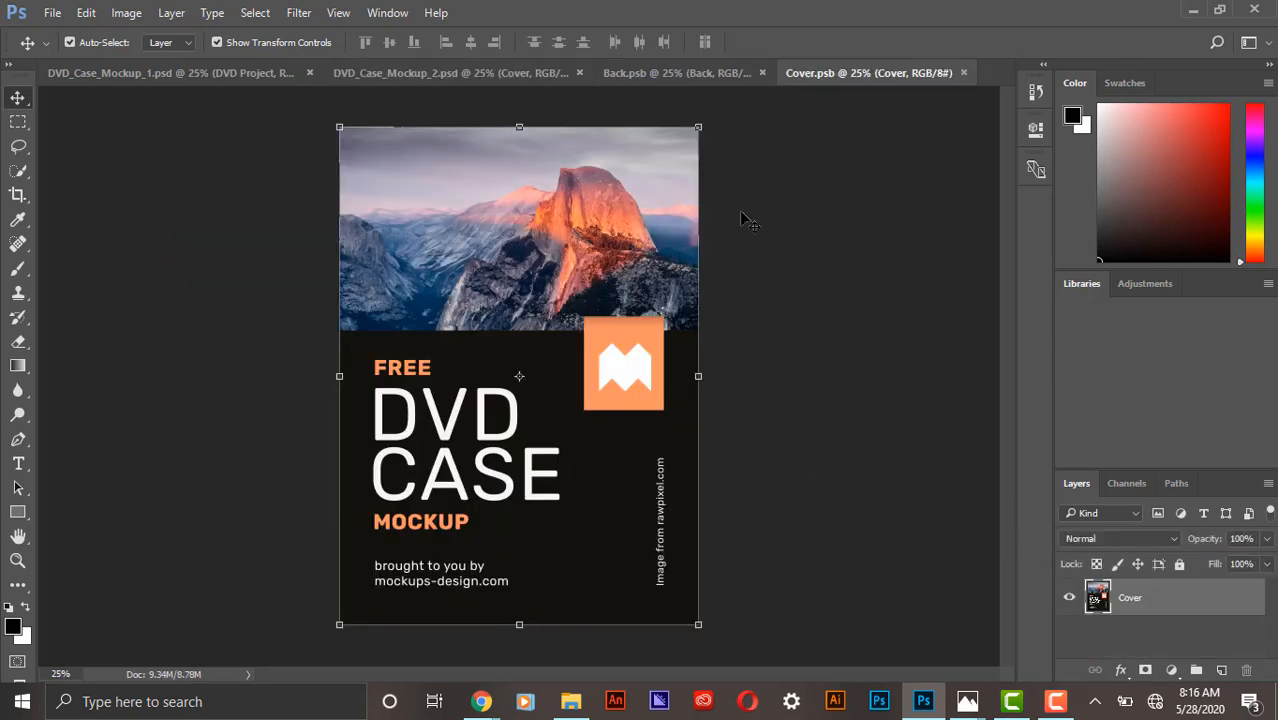
left_click(521, 74)
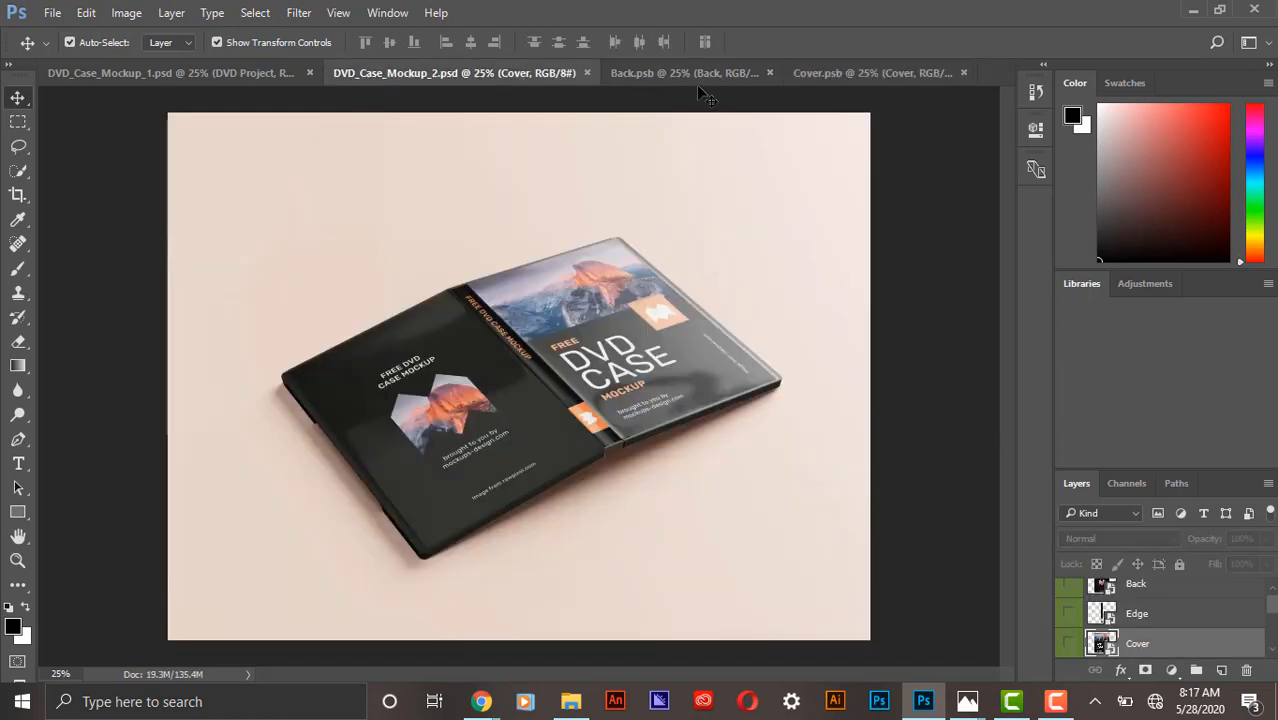
scroll(1100, 599, "up", 1)
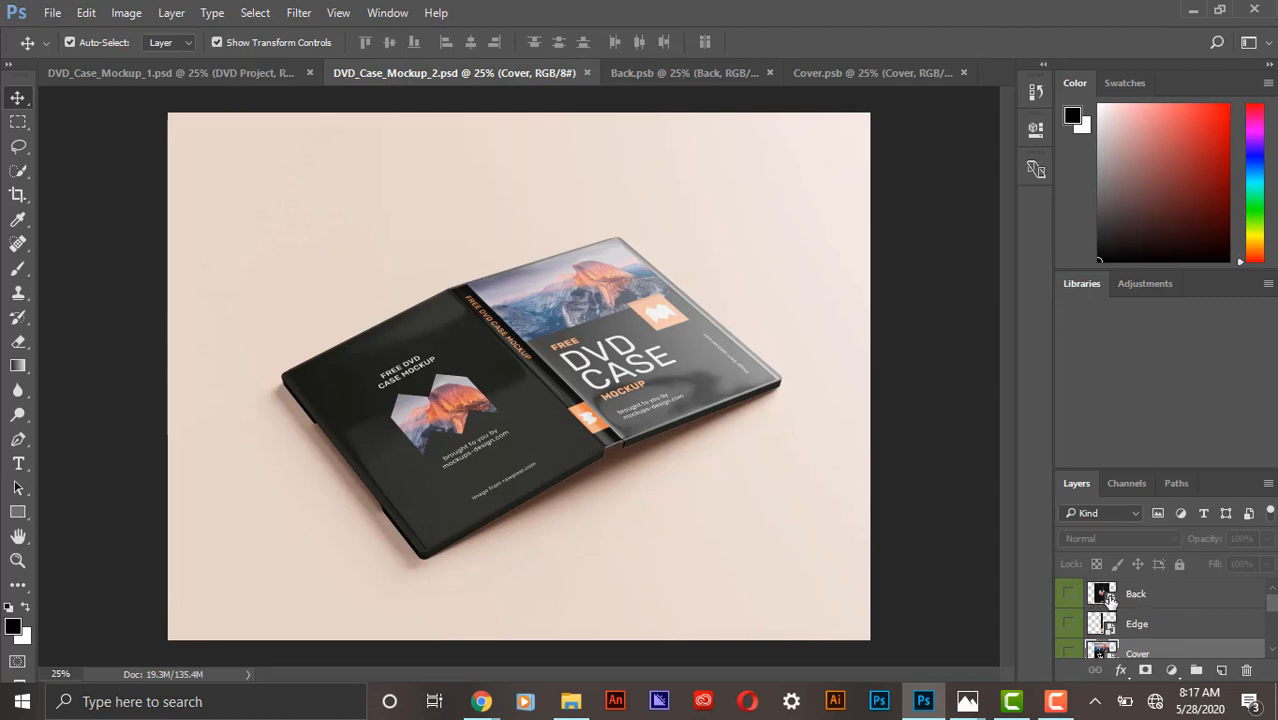
- Open the Back smart object's contents and place the downloaded Madagascar cover image from Chrome into it
double_click(1101, 595)
mouse_move(481, 701)
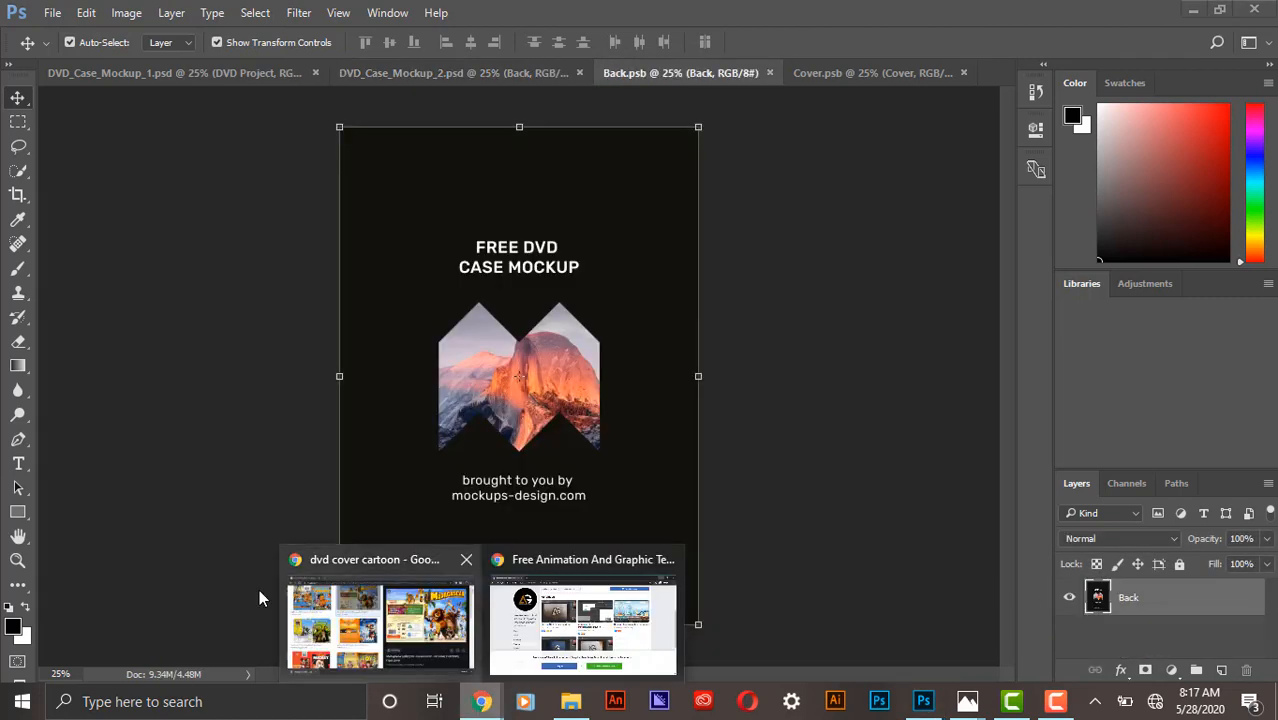
left_click(395, 600)
left_click_drag(140, 665, 555, 375)
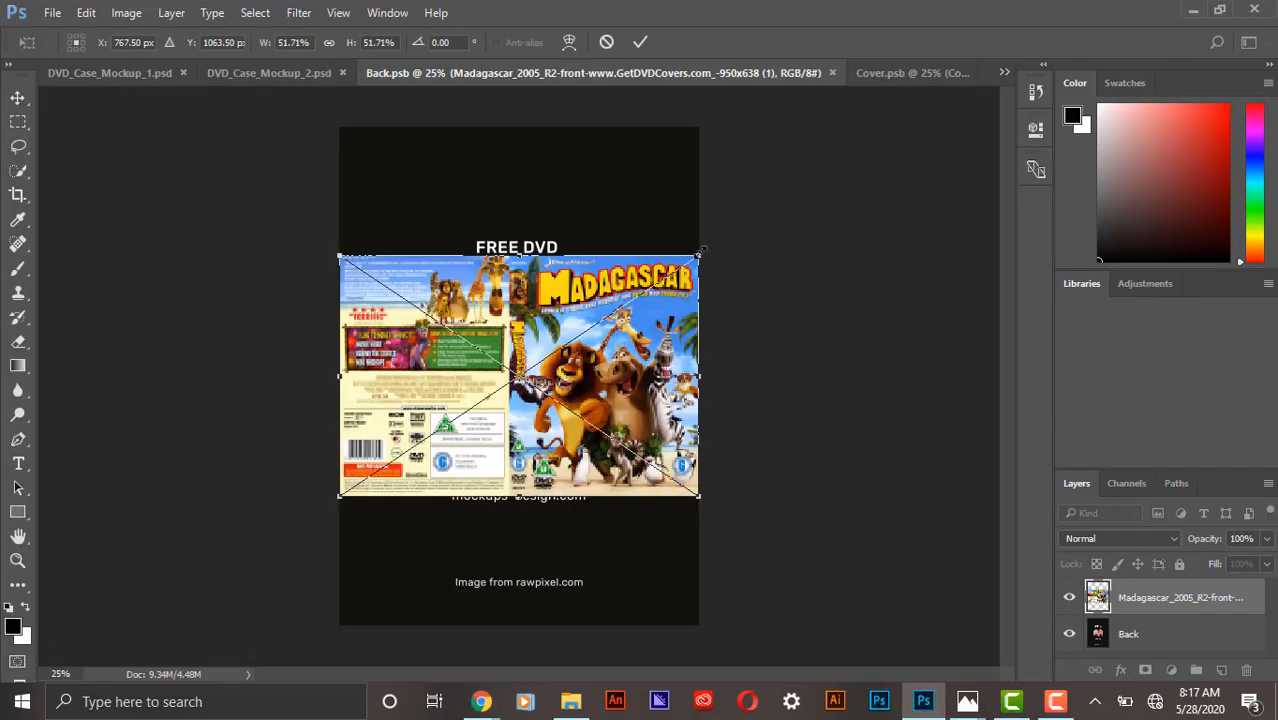
- Scale the Madagascar image to about 111% and align its back cover to fill the canvas, and save and close Back.psb
left_click_drag(702, 250, 1160, 64)
left_click_drag(621, 287, 581, 451)
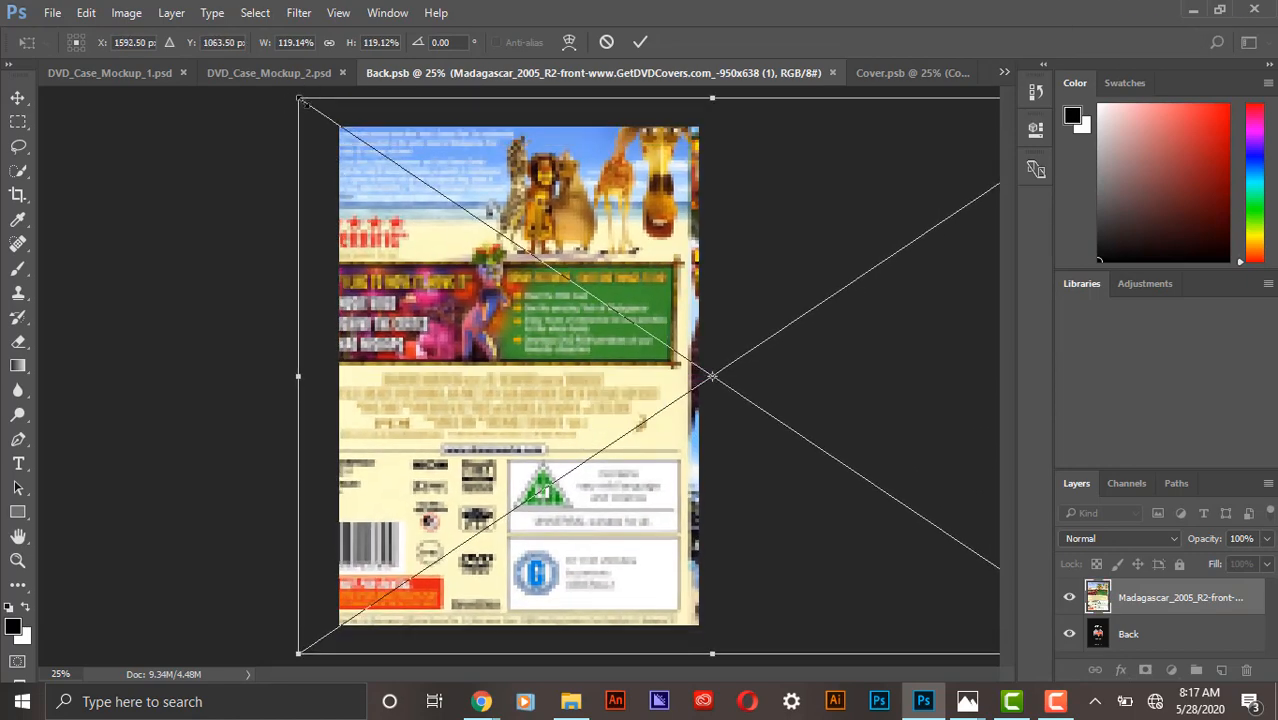
left_click_drag(299, 100, 353, 135)
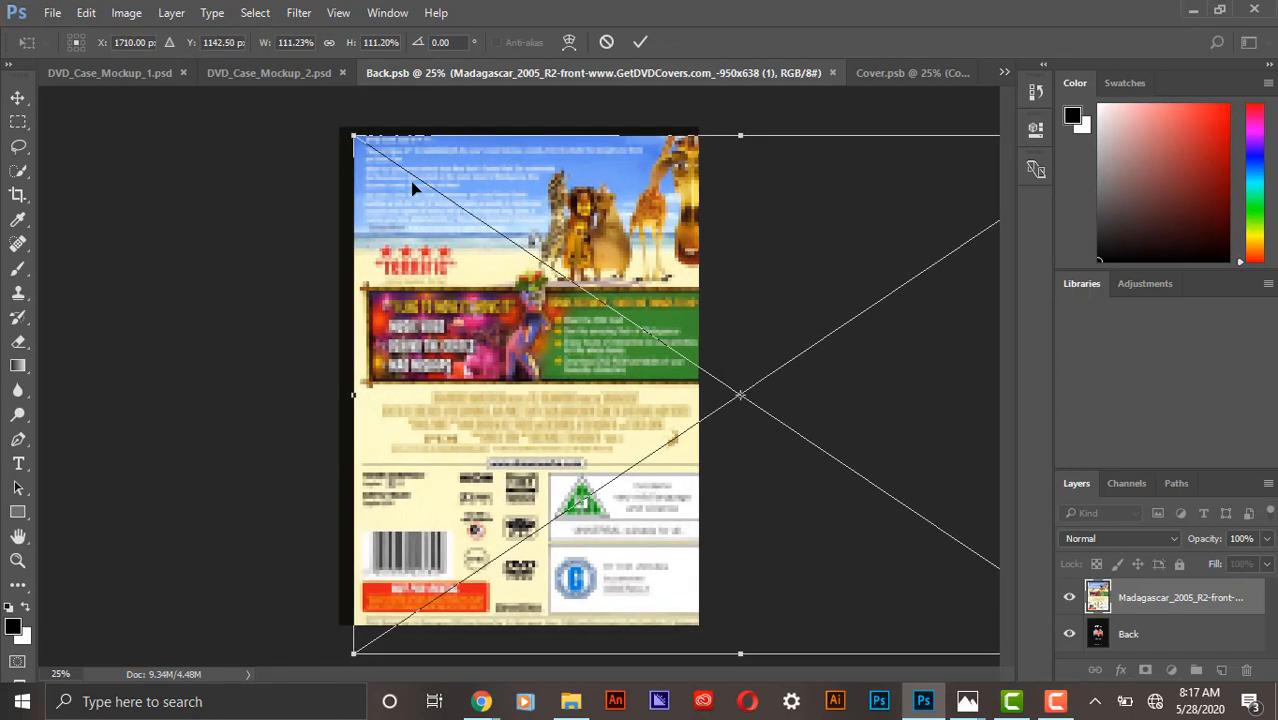
left_click_drag(413, 188, 399, 180)
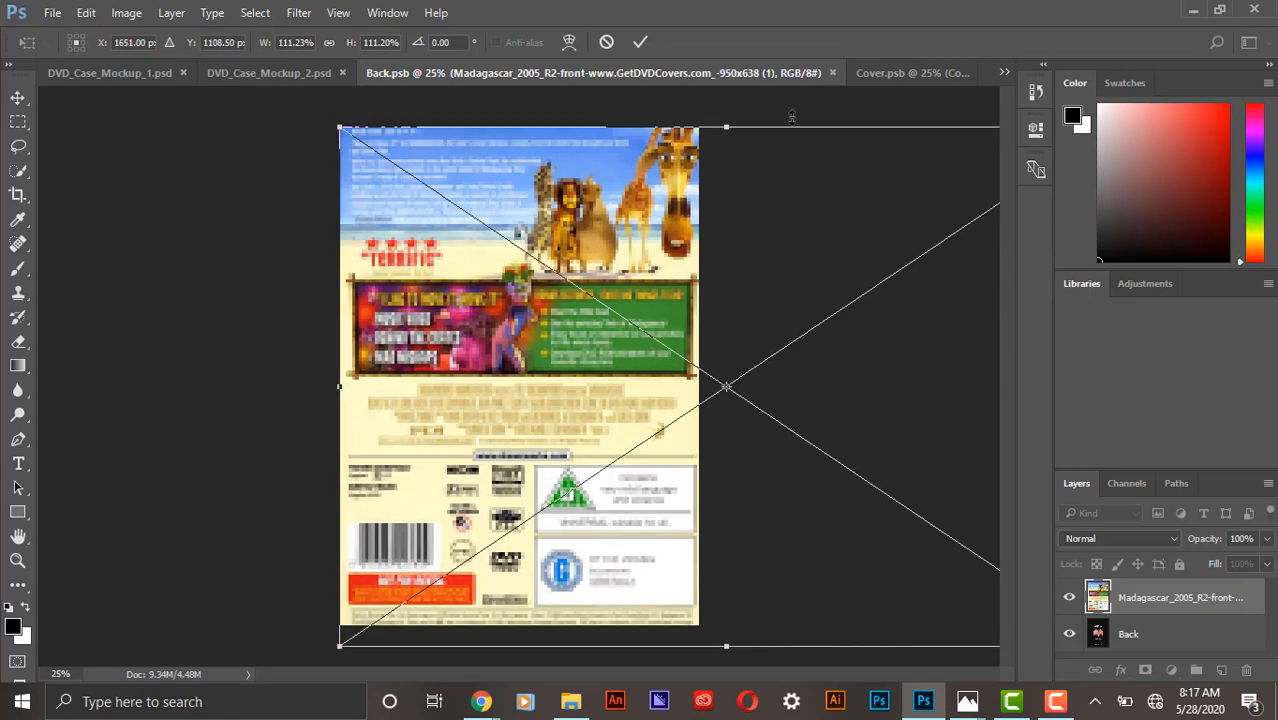
left_click(637, 42)
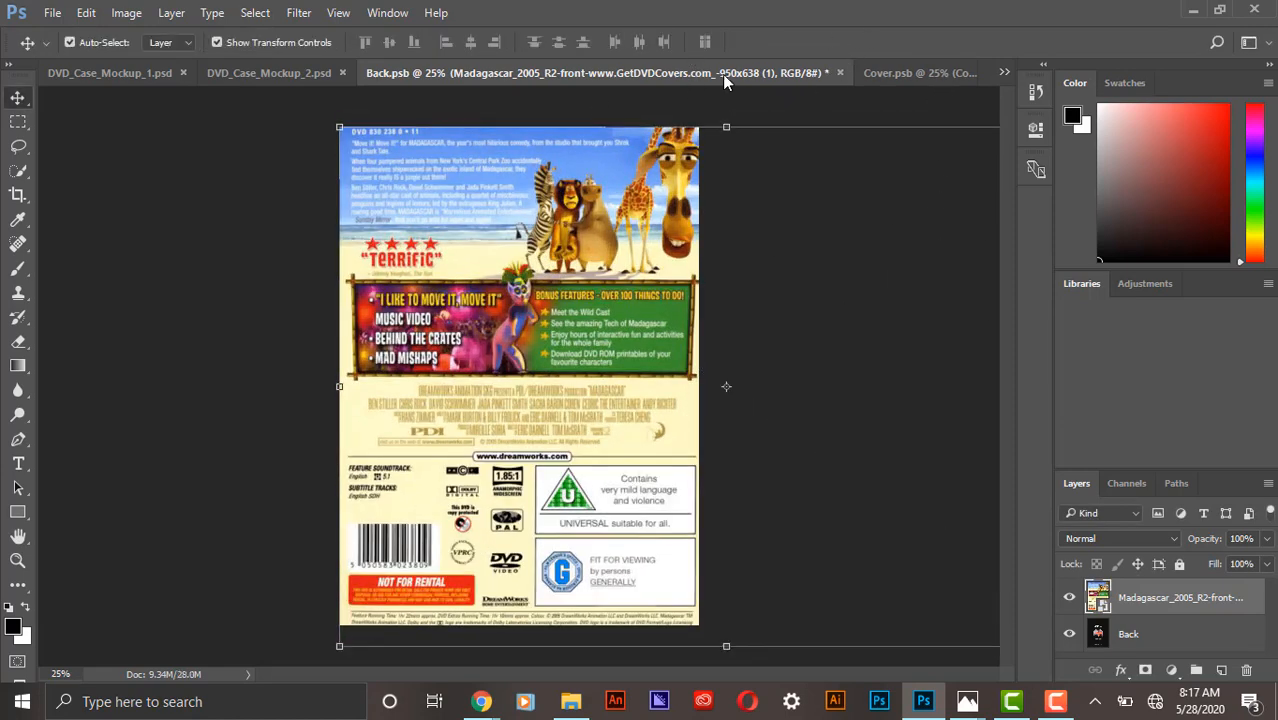
left_click(840, 73)
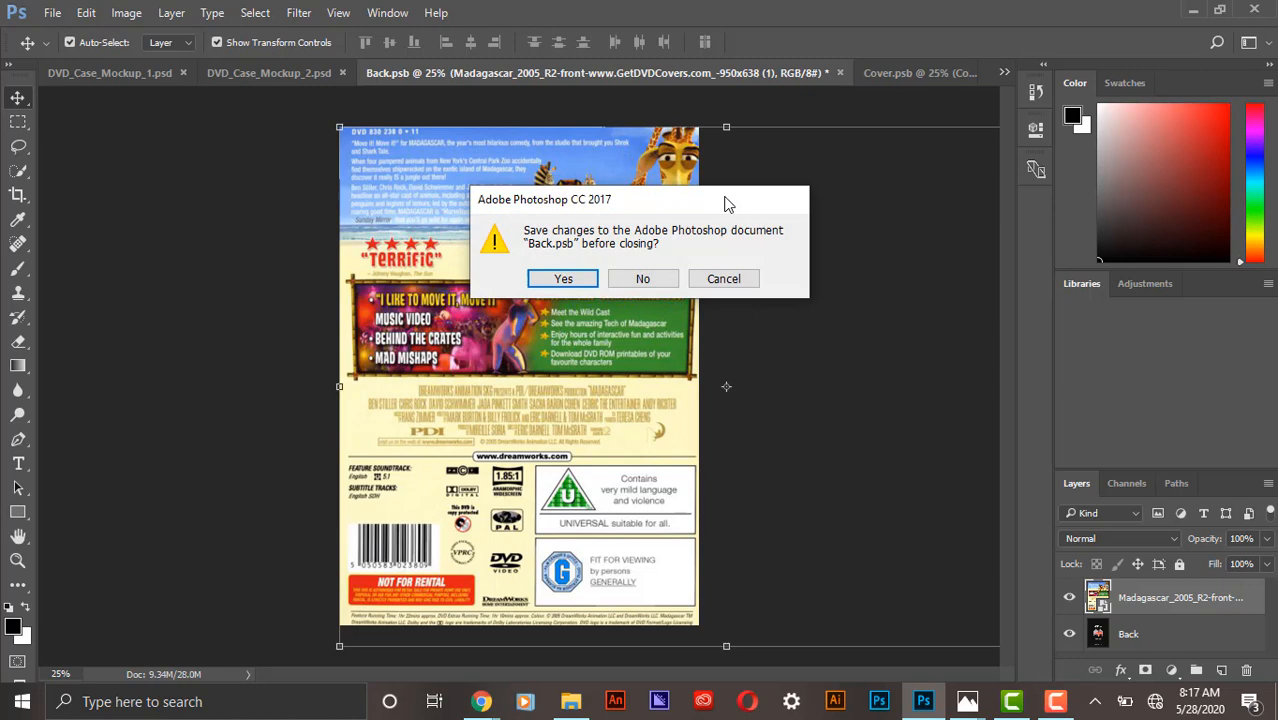
left_click(563, 279)
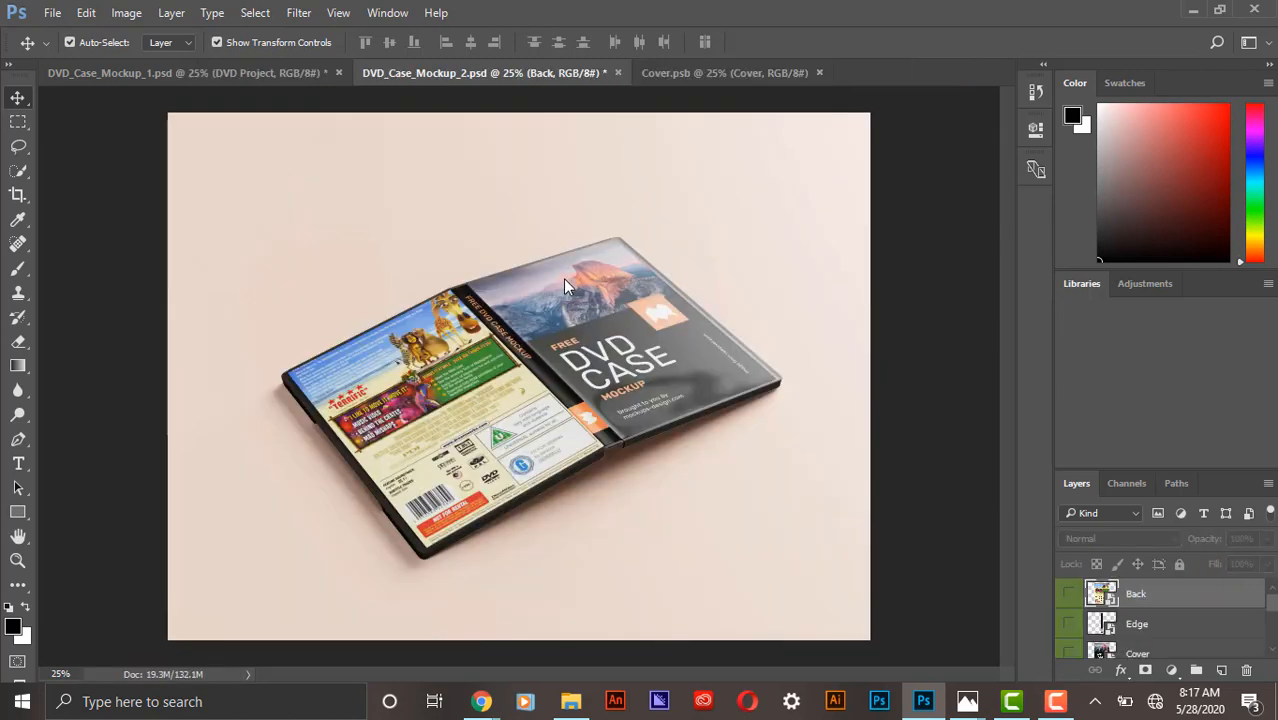
- Open the Cover smart object's contents in the second mockup and place the downloaded Madagascar cover image from Chrome into it
left_click(1106, 656)
double_click(1106, 648)
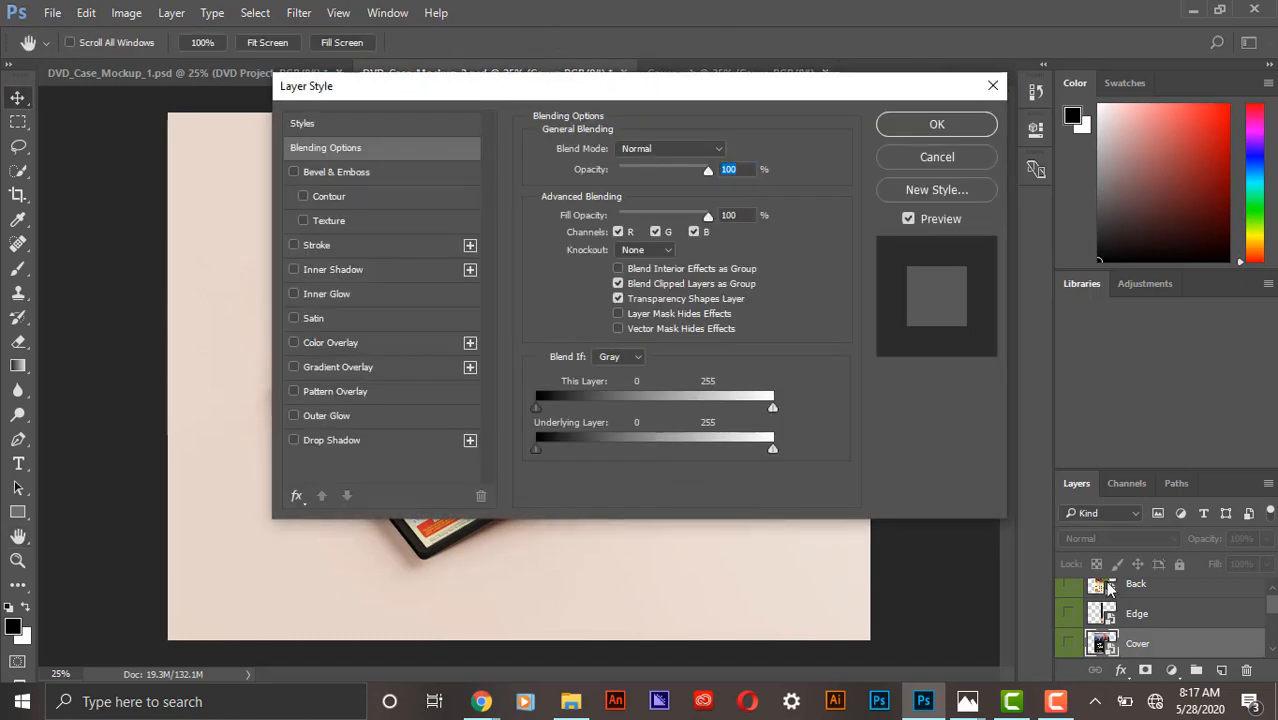
left_click(992, 85)
double_click(1106, 648)
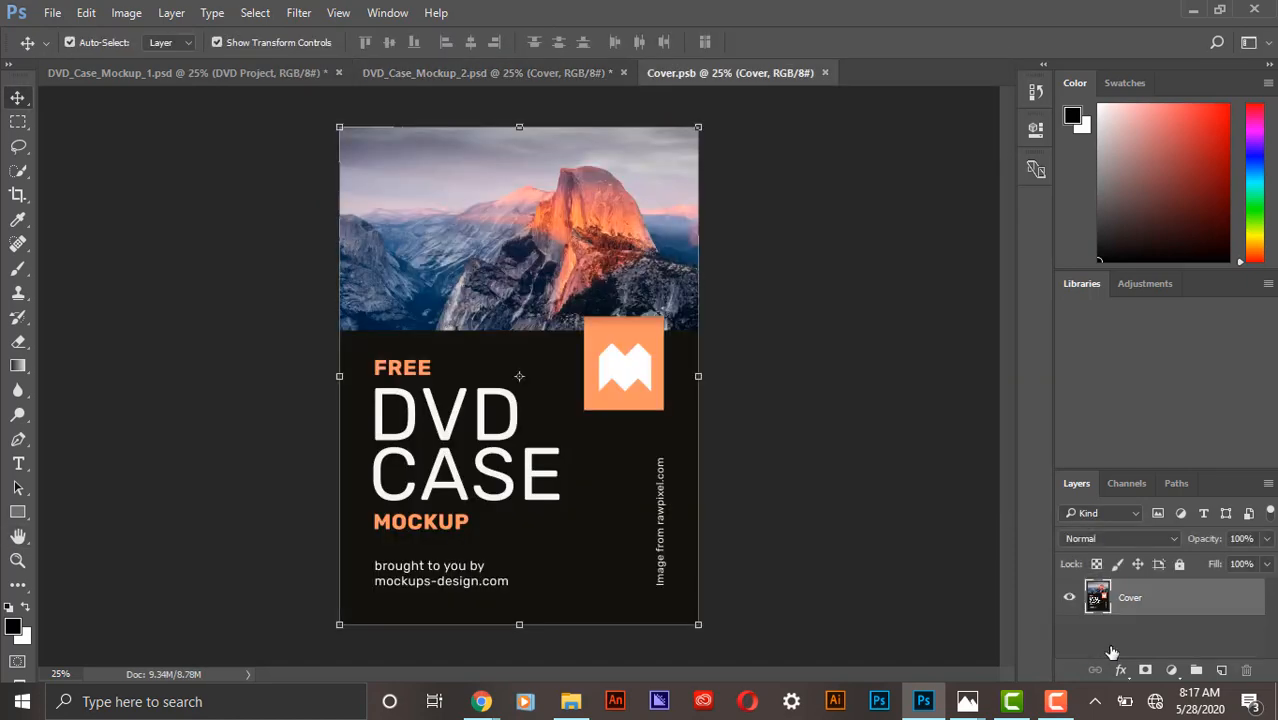
left_click(571, 701)
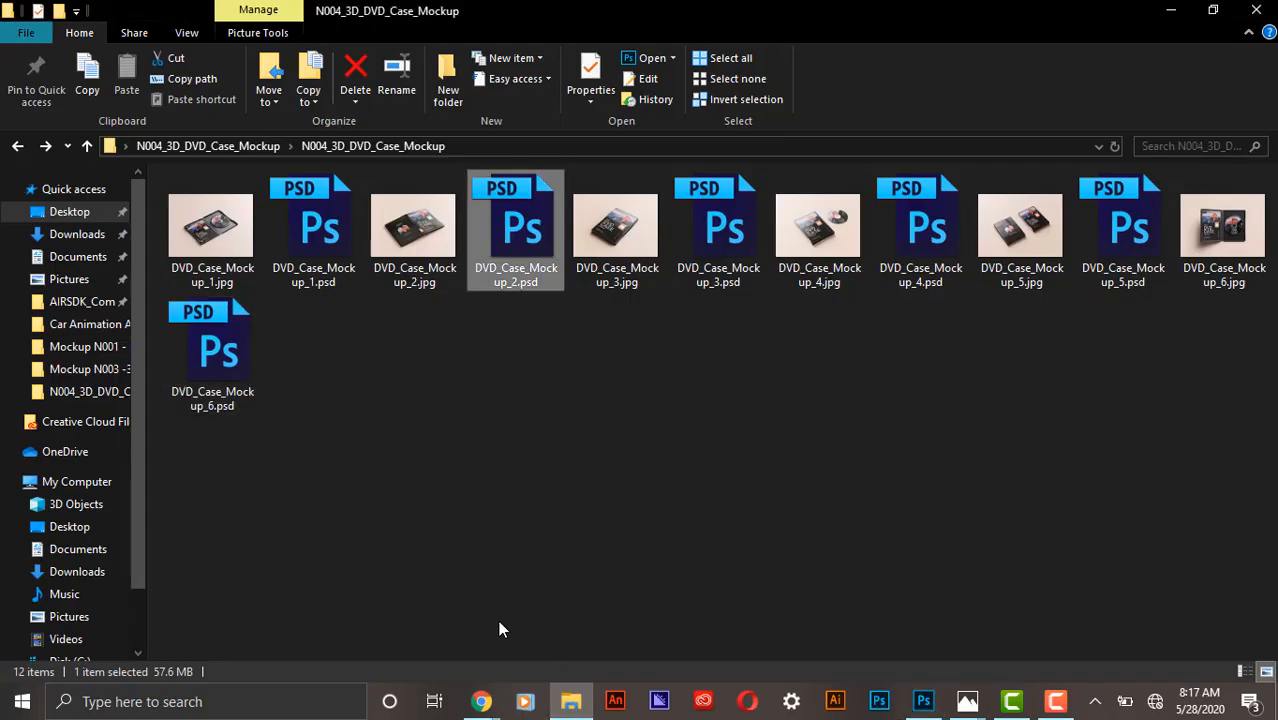
mouse_move(480, 690)
left_click(370, 632)
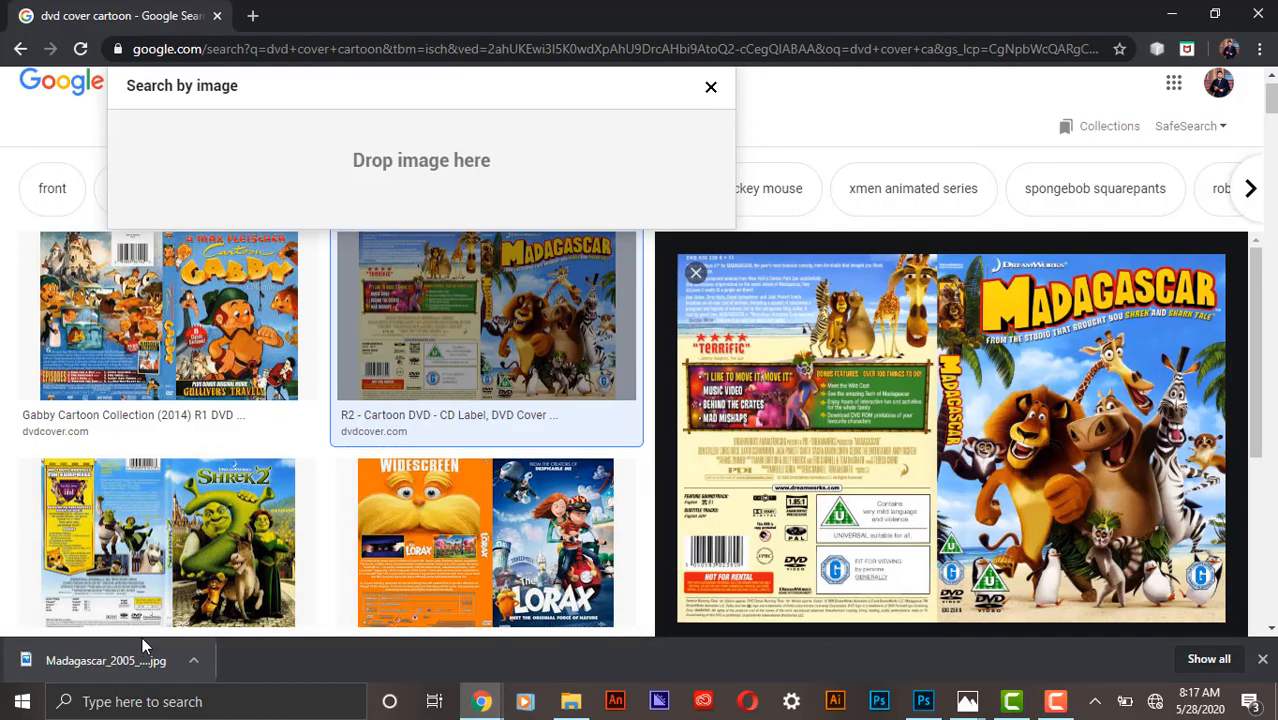
left_click(930, 707)
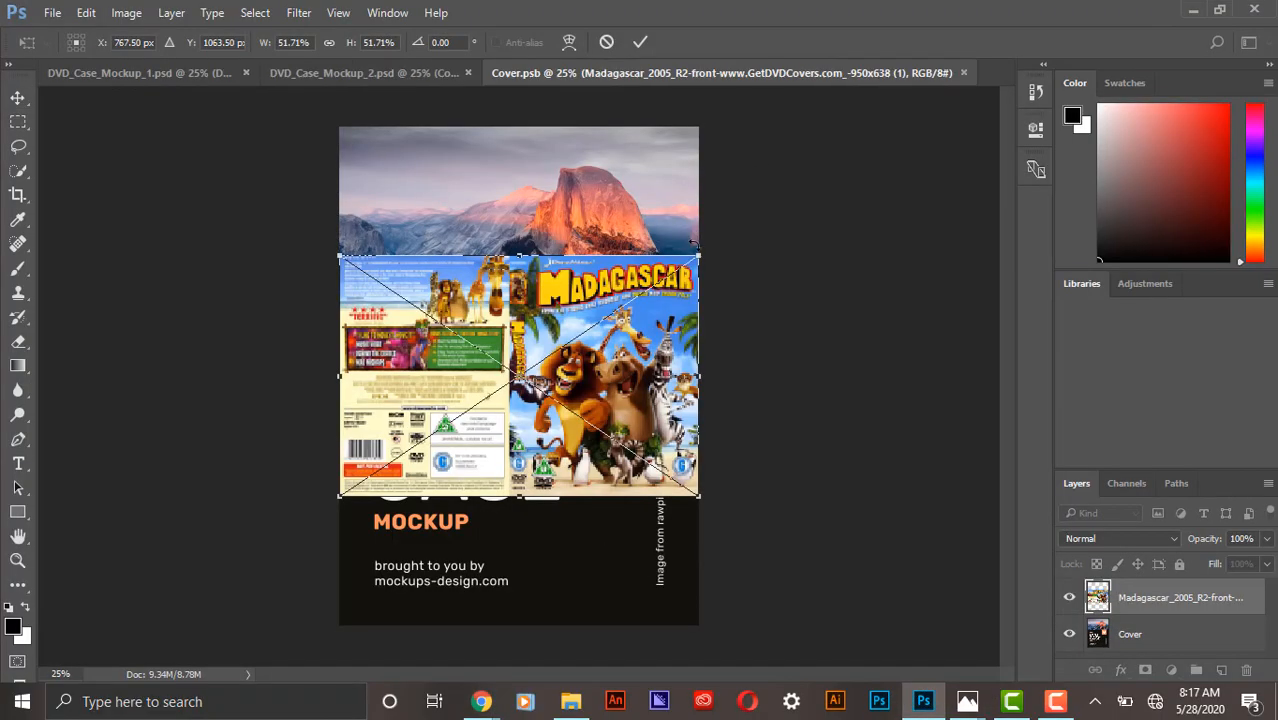
- Scale the Madagascar image to about 110%, align its front cover to fill the canvas, and save and close Cover.psb
left_click_drag(699, 255, 1115, 40)
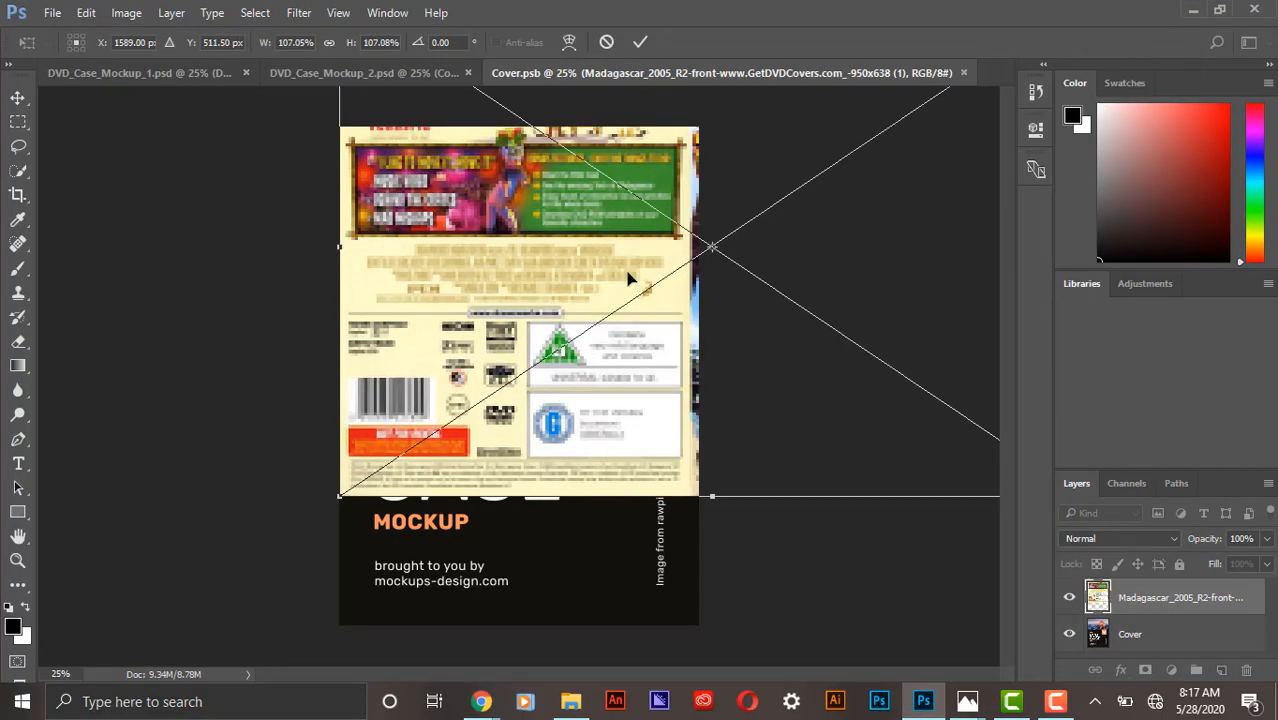
left_click_drag(628, 275, 282, 410)
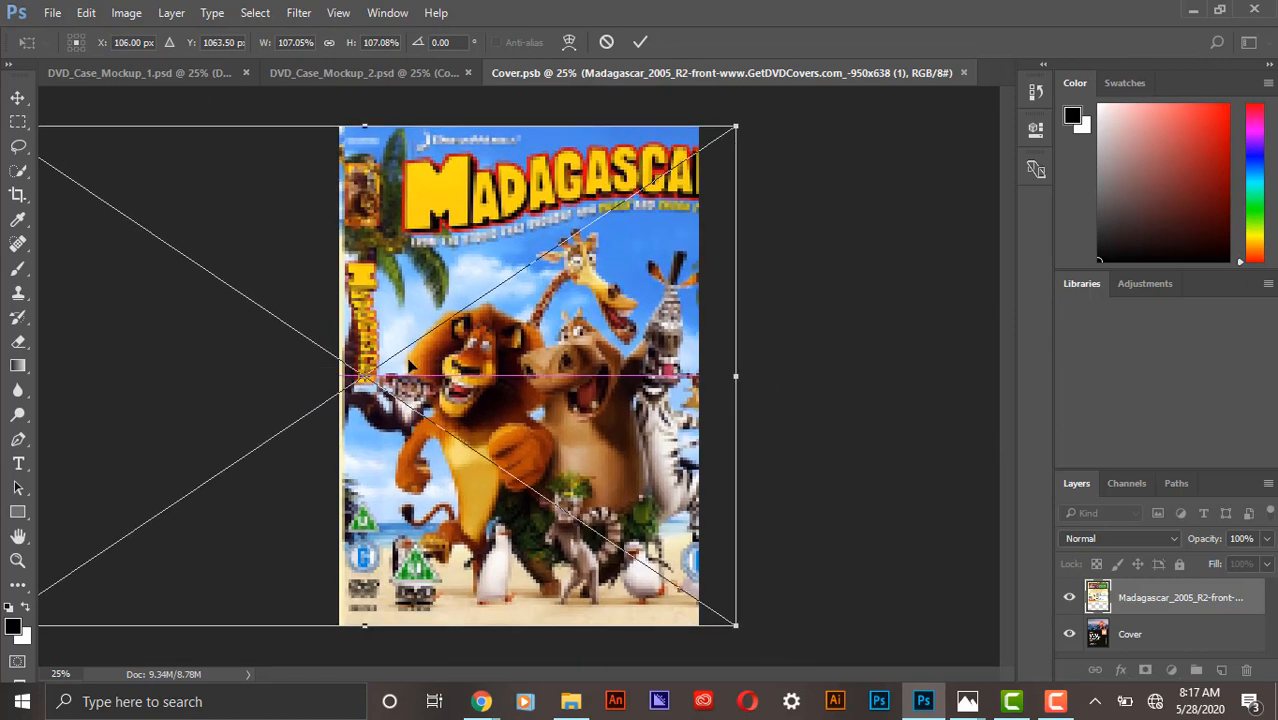
left_click_drag(737, 128, 704, 149)
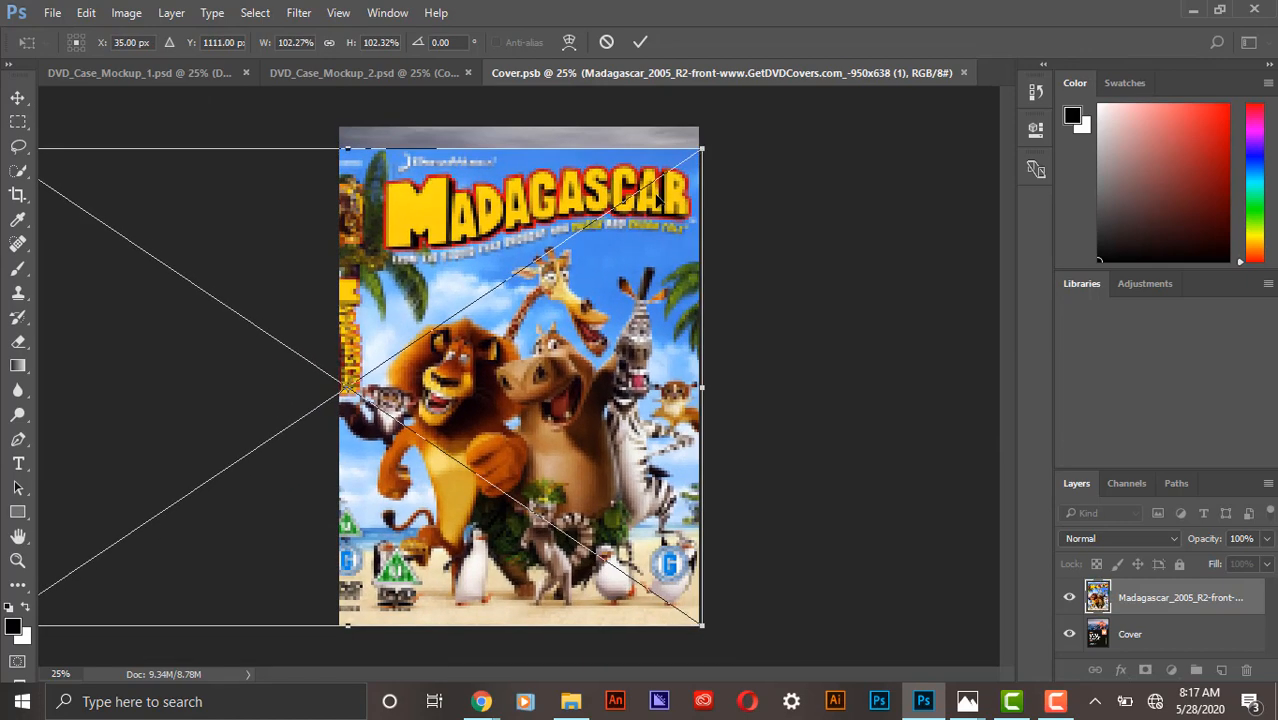
left_click_drag(656, 196, 651, 175)
left_click_drag(699, 127, 714, 116)
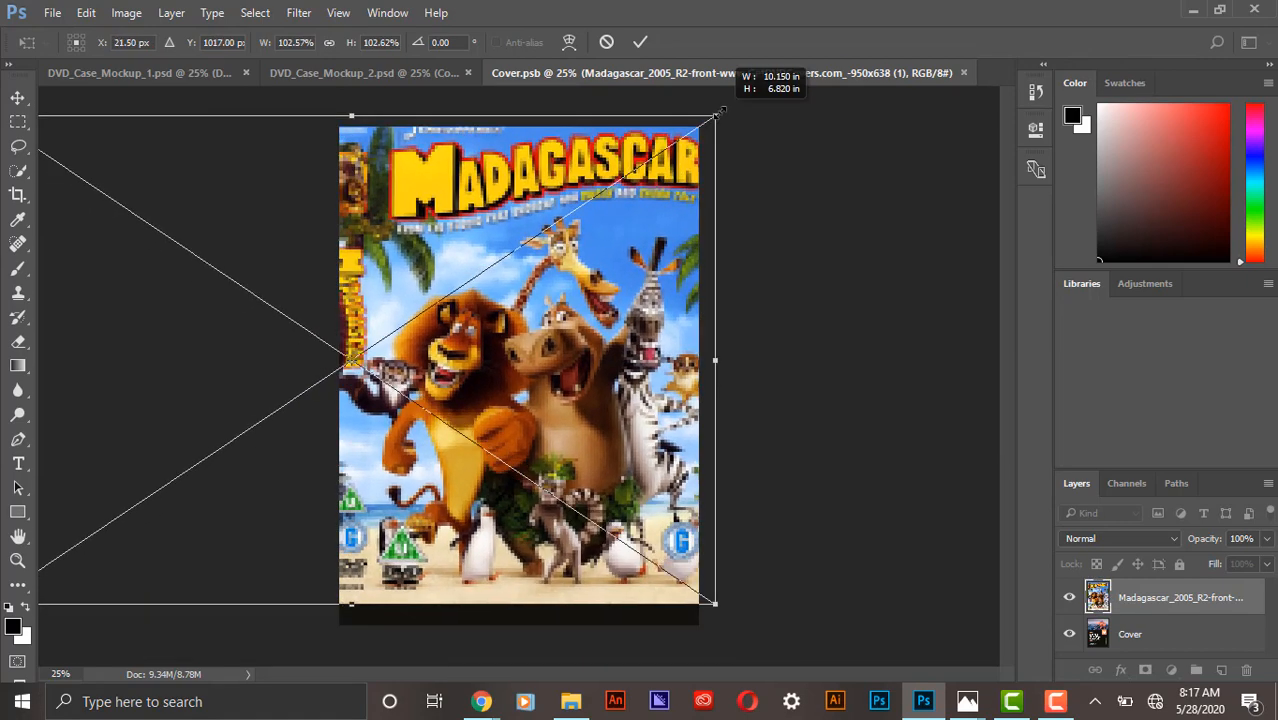
left_click_drag(633, 231, 628, 238)
left_click_drag(703, 127, 742, 100)
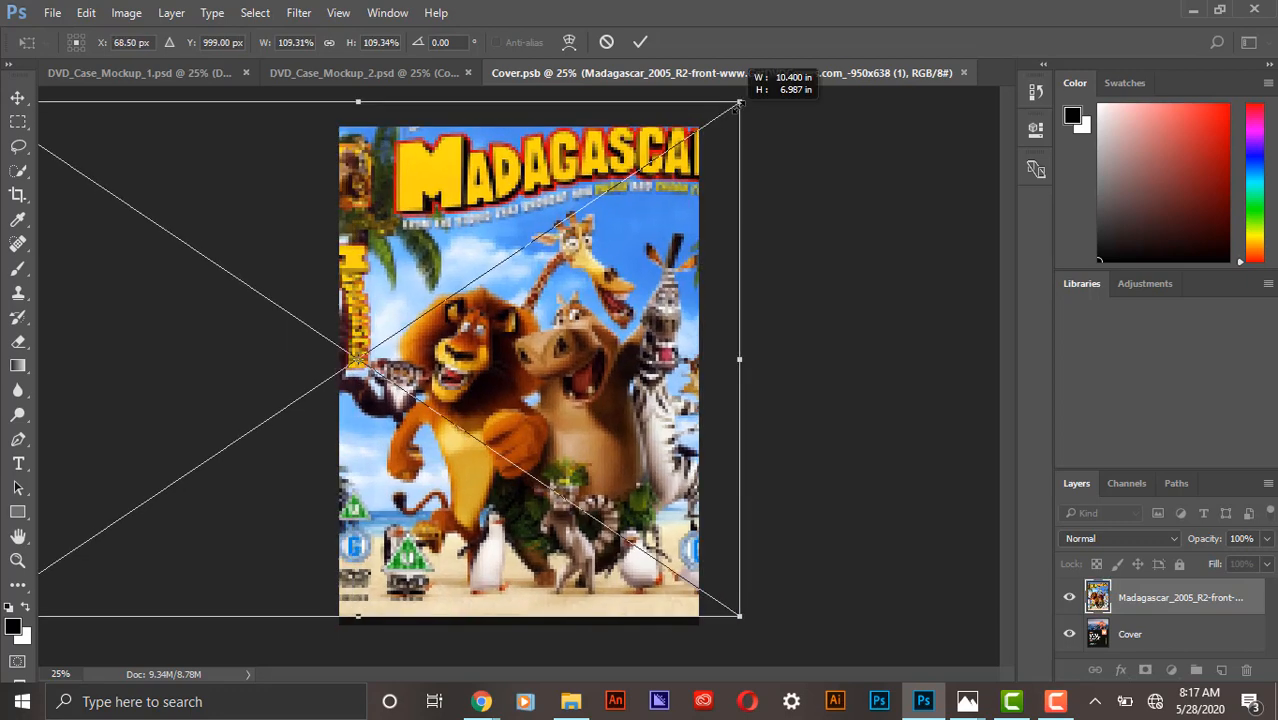
left_click_drag(669, 183, 649, 203)
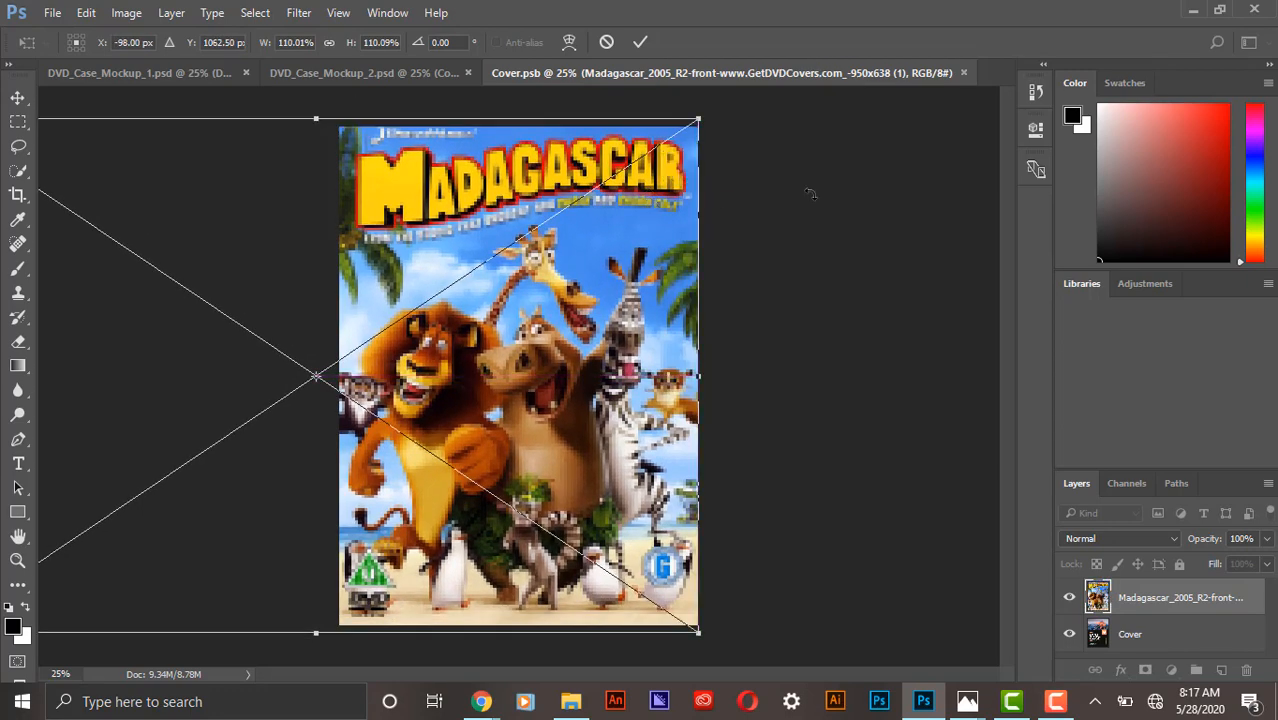
left_click(641, 42)
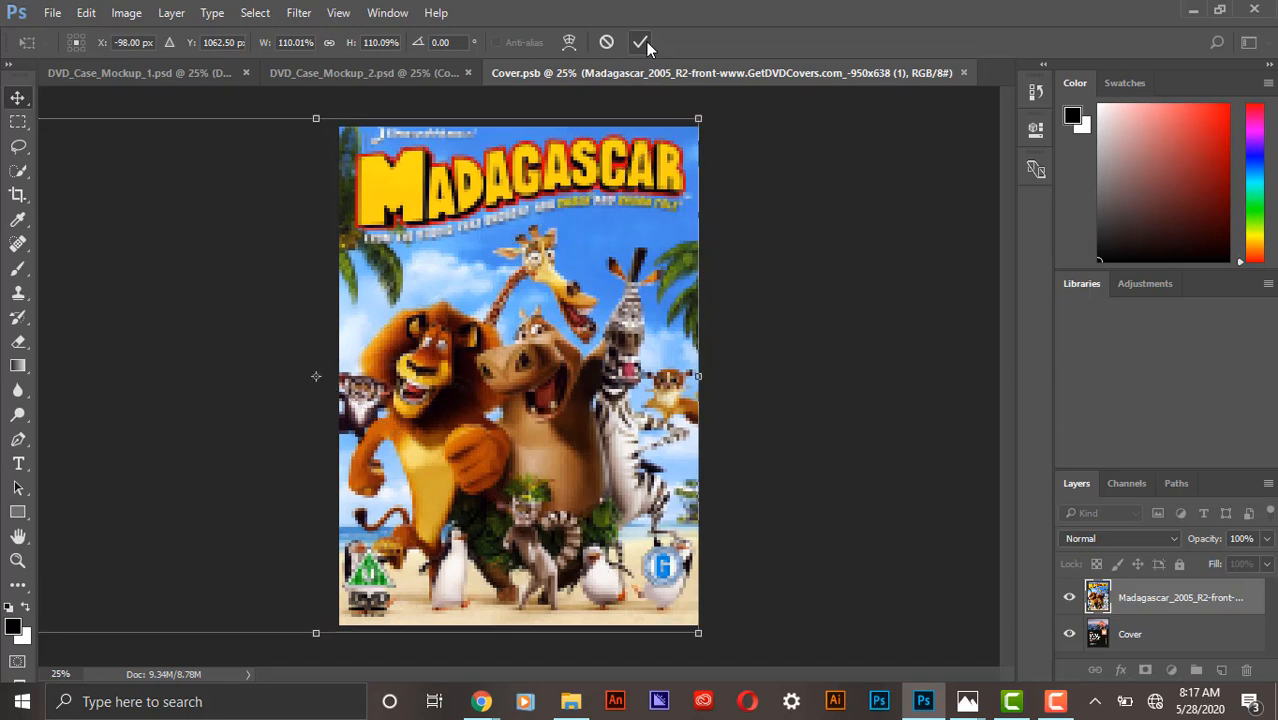
left_click(962, 72)
left_click(570, 277)
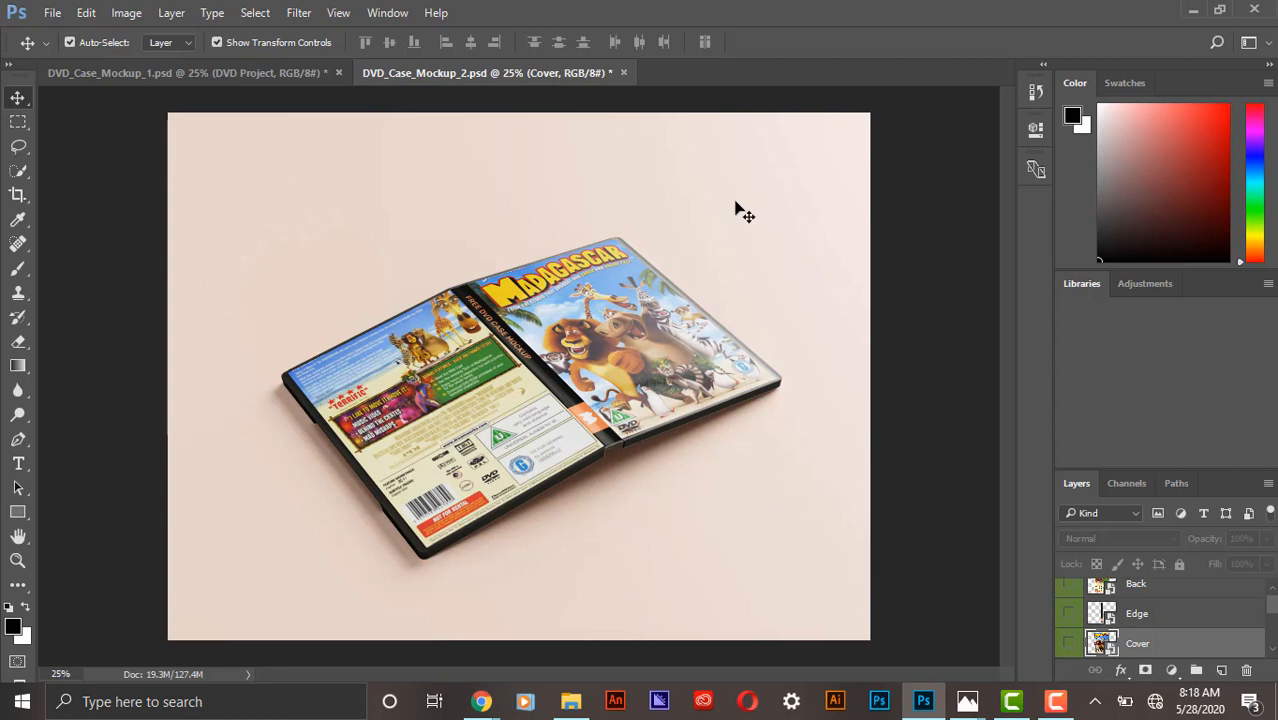
- Open DVD_Case_Mockup_3.psd from the mockup folder without creating a library, and view its Cover smart object's contents before returning to the mockup
left_click(562, 705)
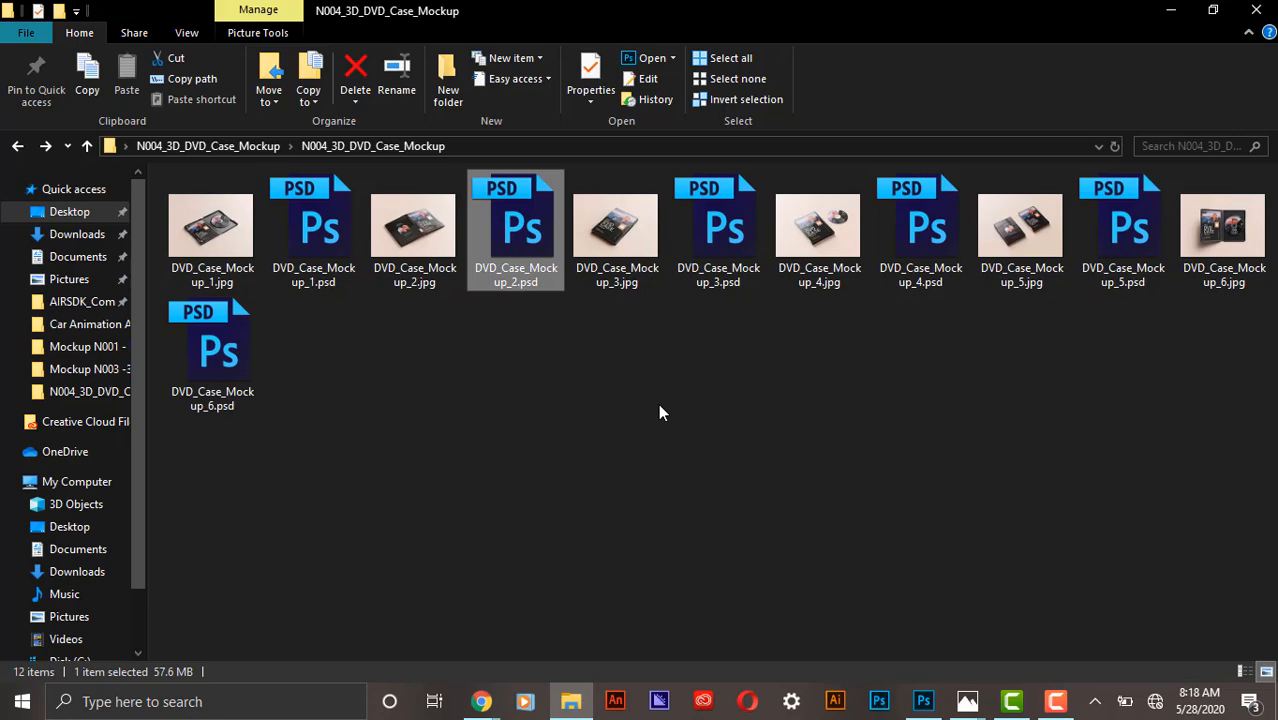
double_click(714, 245)
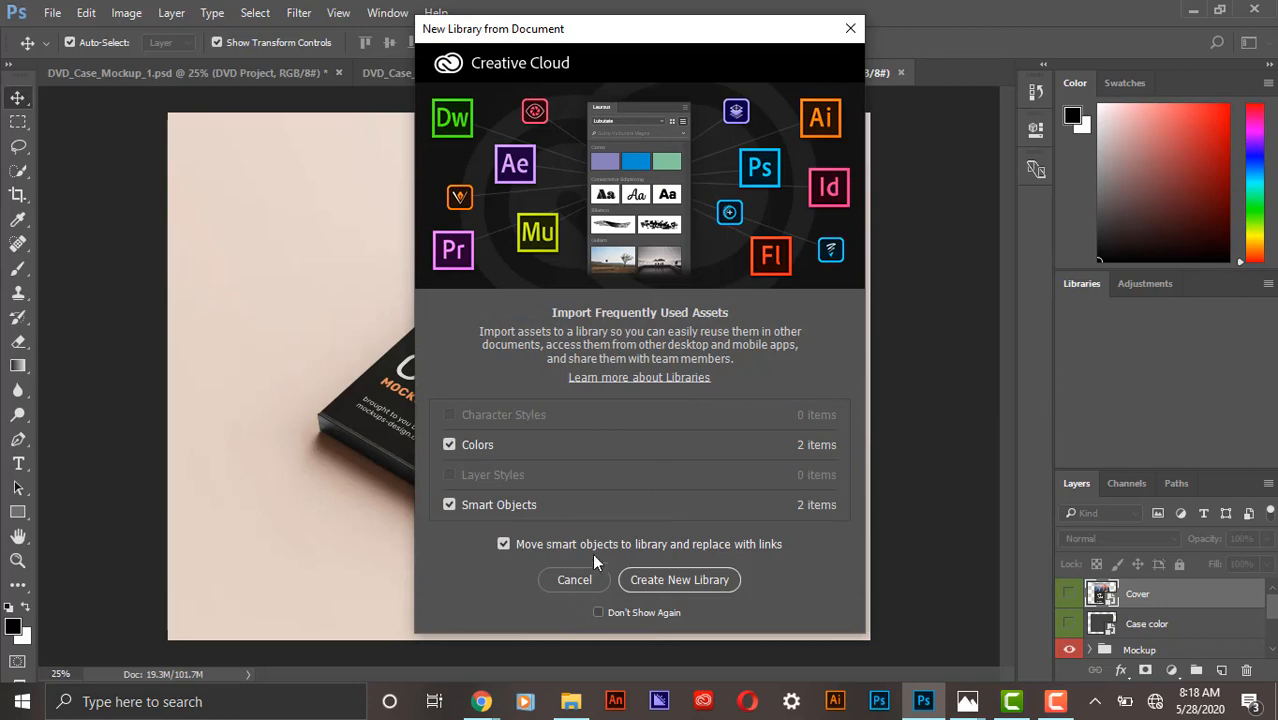
left_click(576, 581)
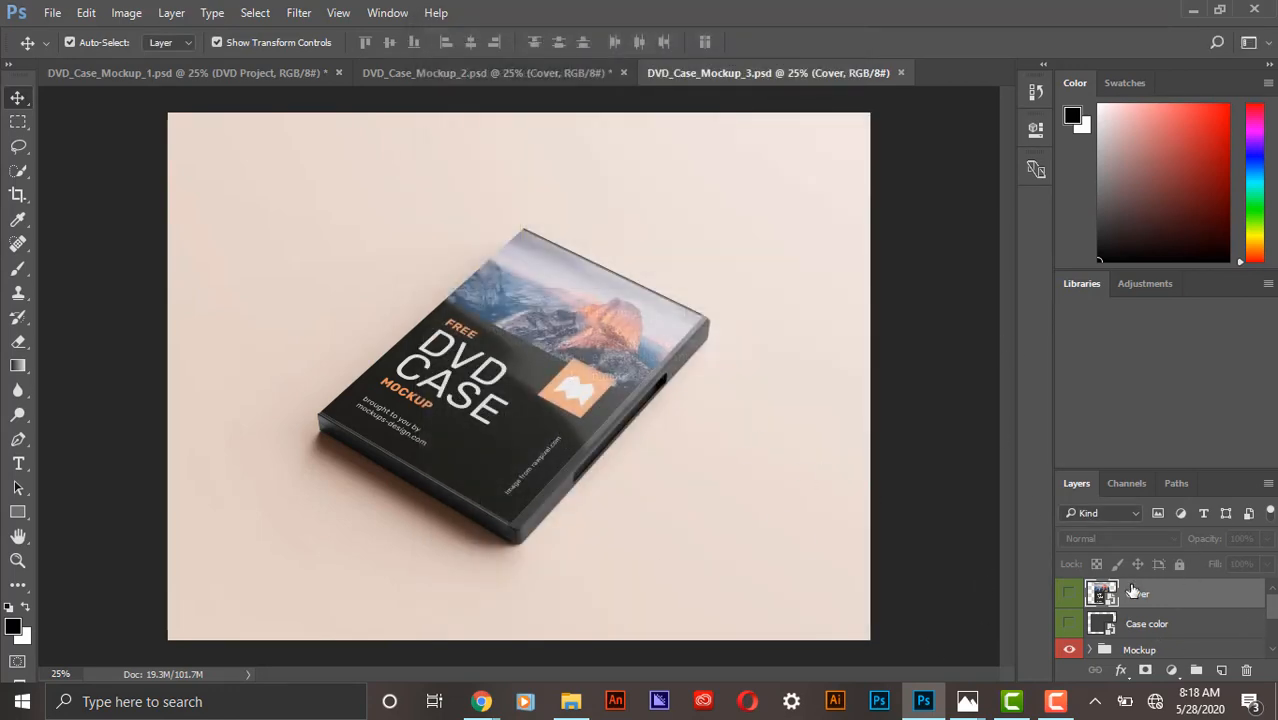
double_click(1101, 595)
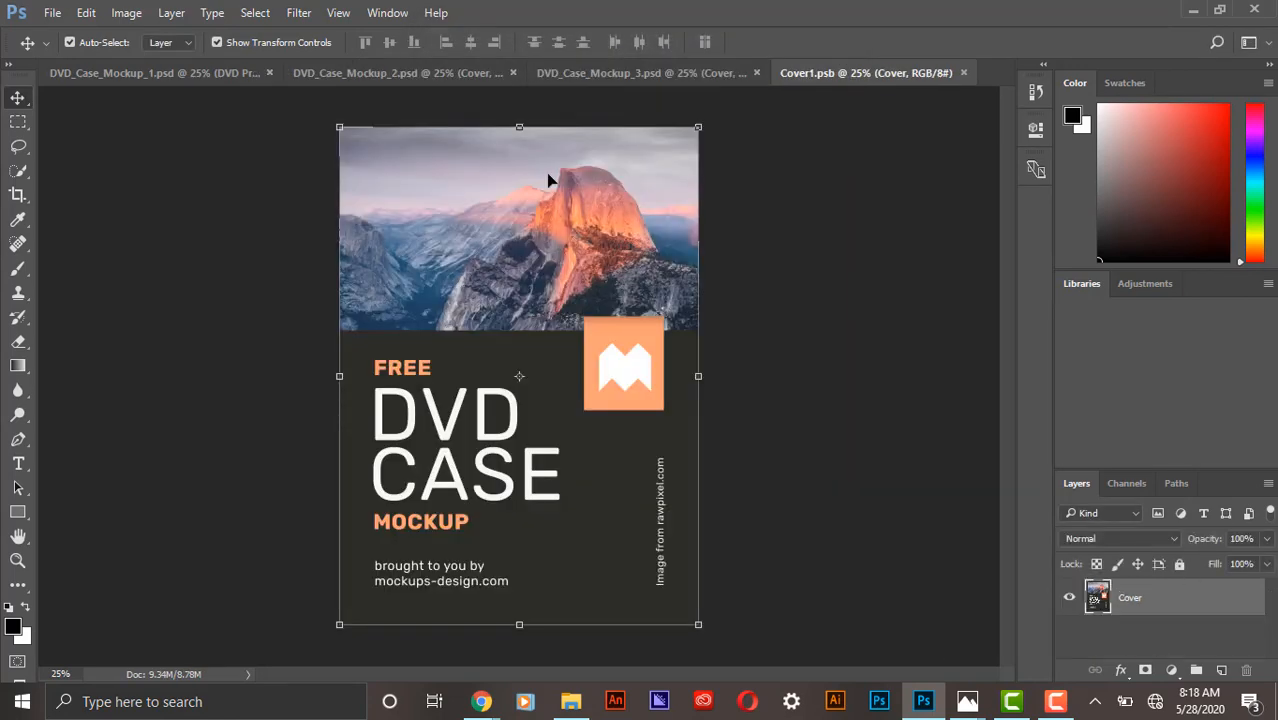
left_click(640, 73)
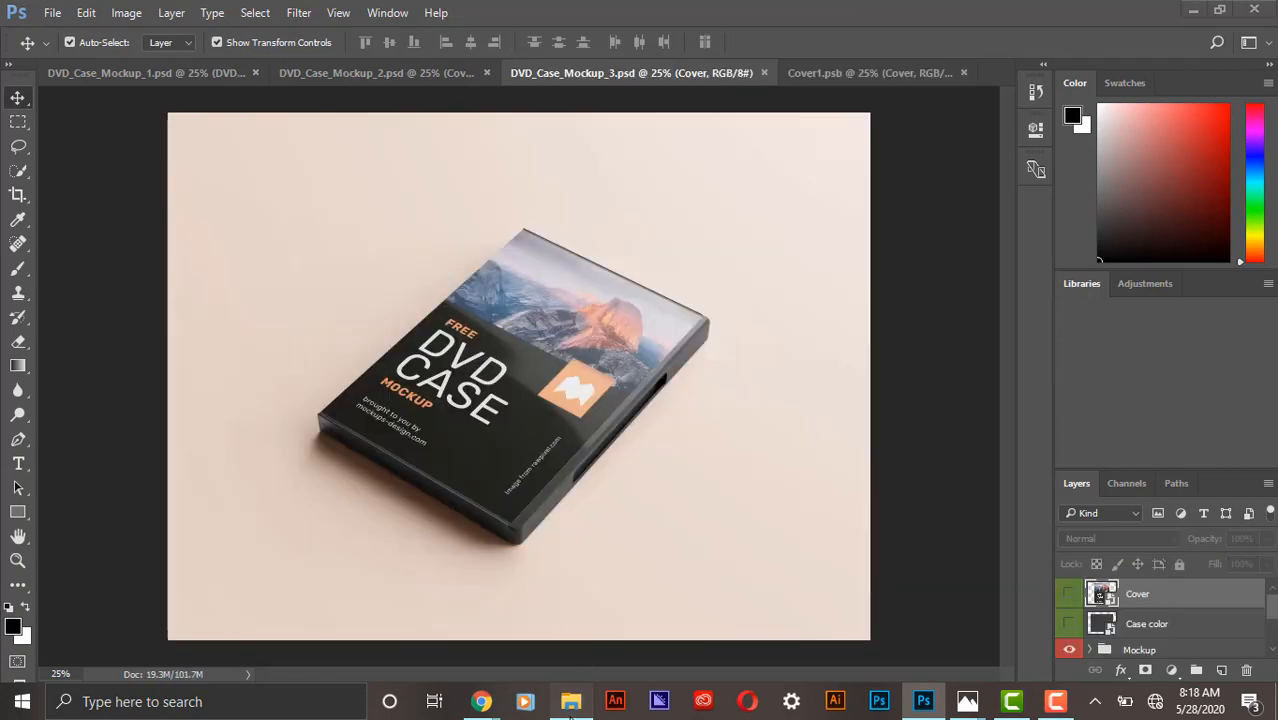
- Open DVD_Case_Mockup_4.psd from the mockup folder and decline creating a library from it
left_click(571, 701)
left_click(943, 246)
double_click(943, 246)
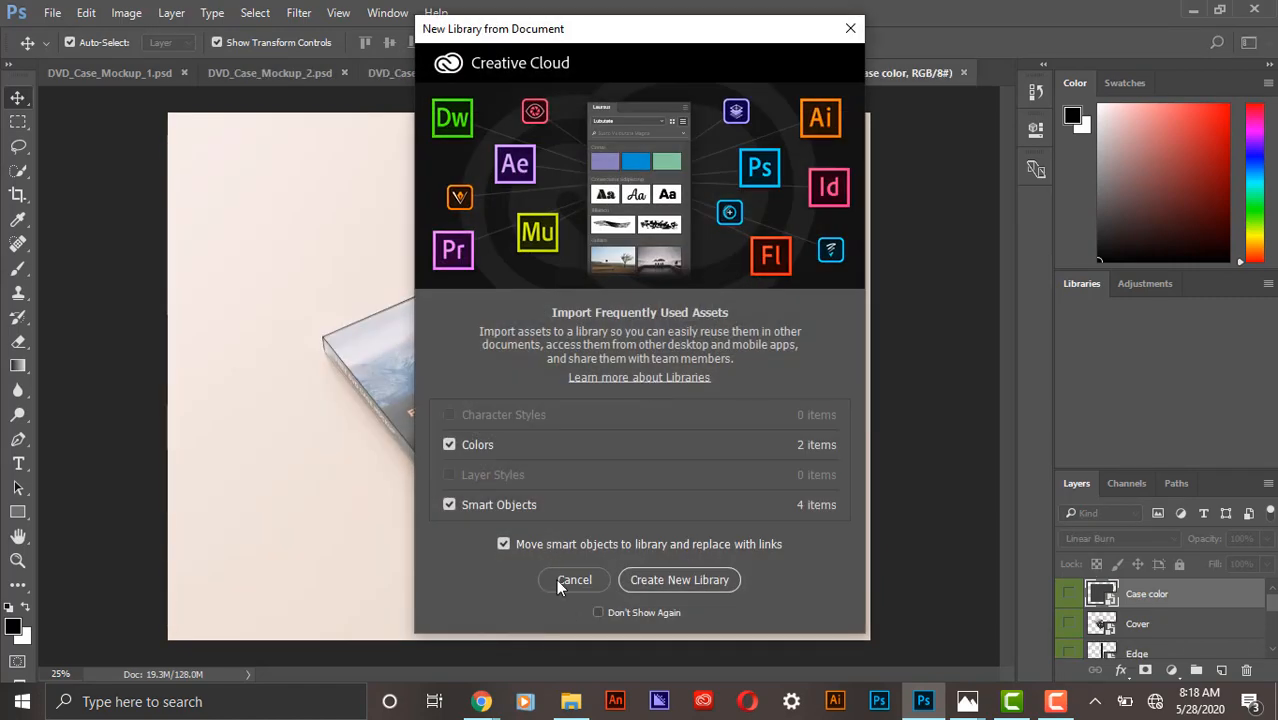
left_click(573, 580)
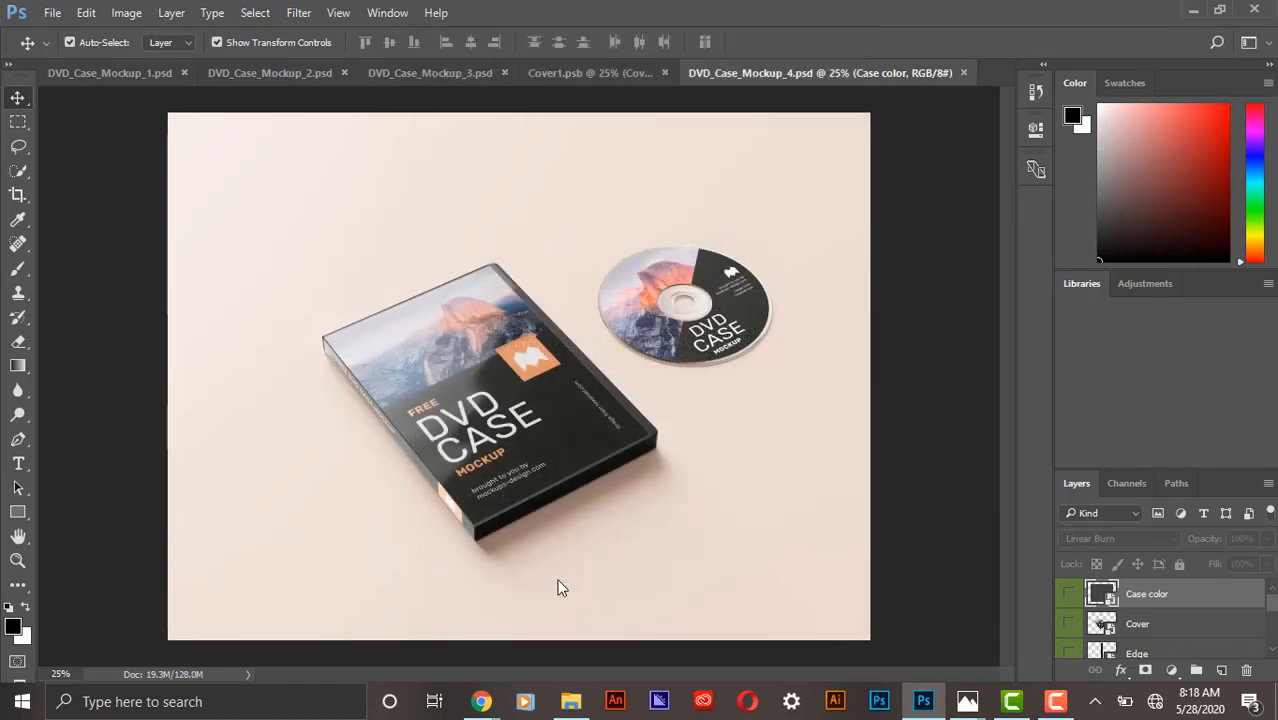
- Inspect the Case color smart object in the fourth mockup, and open the Cover smart object's contents
double_click(1103, 595)
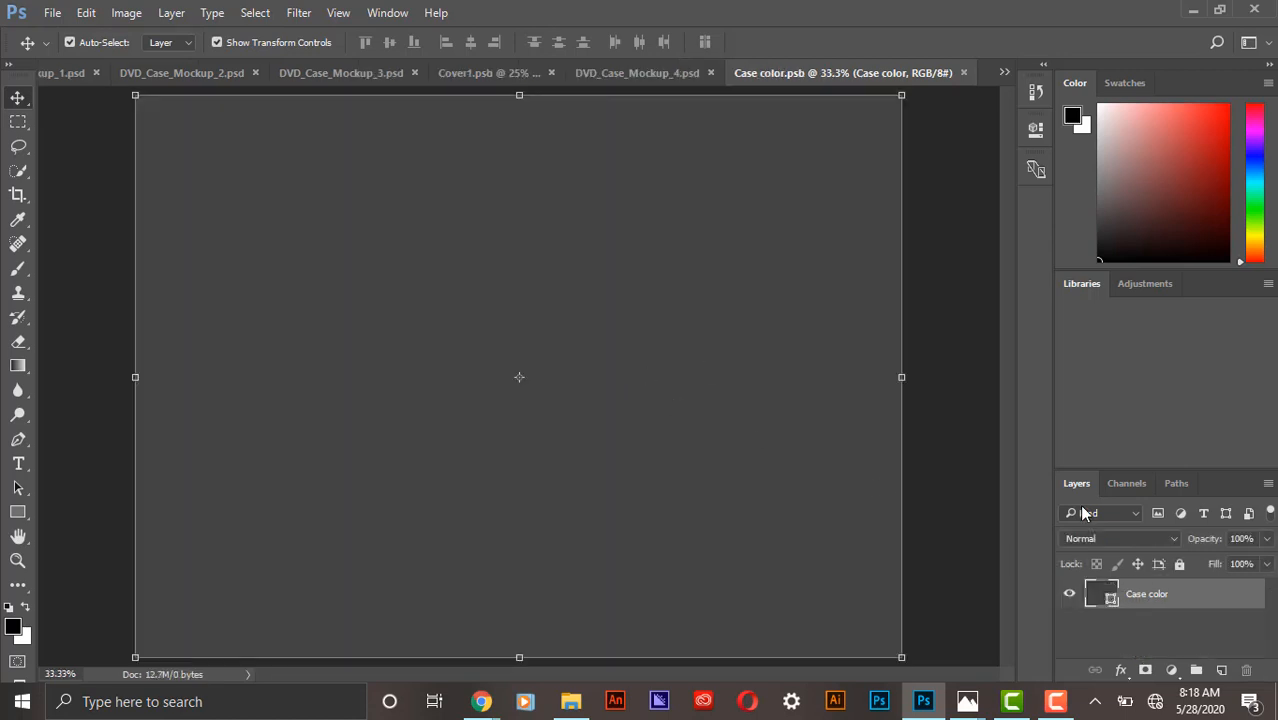
left_click(630, 72)
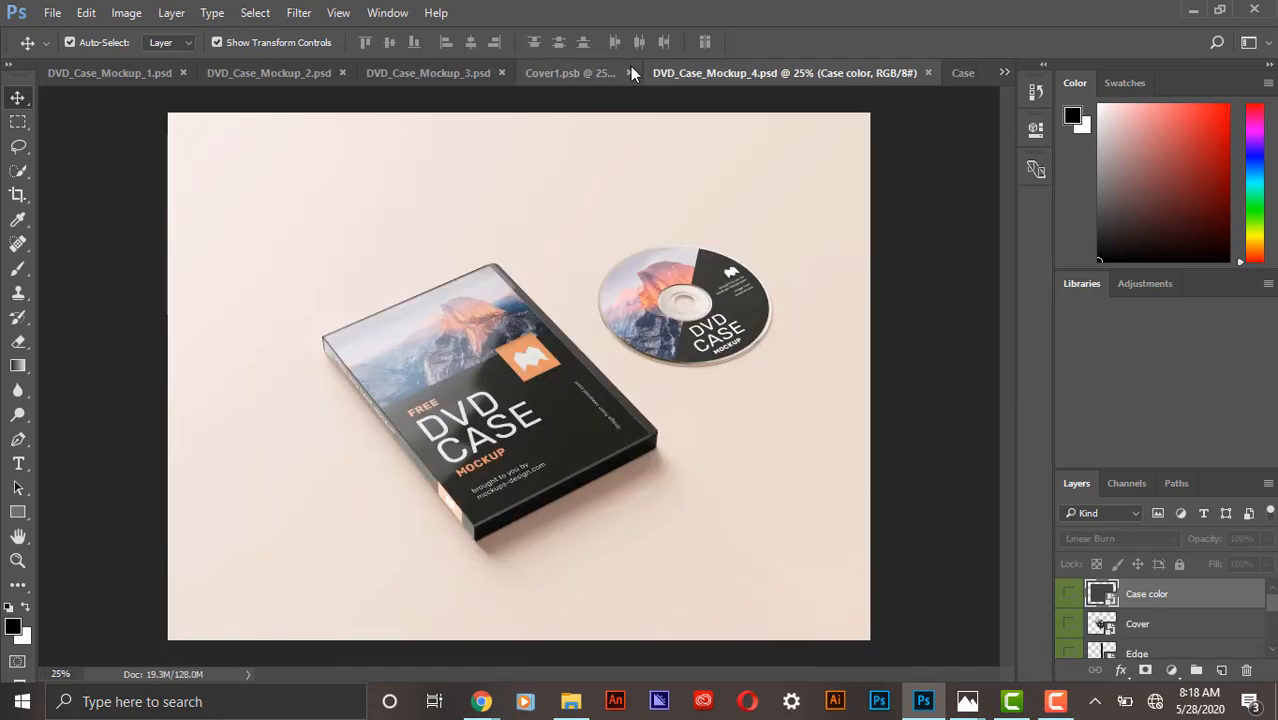
left_click(1108, 630)
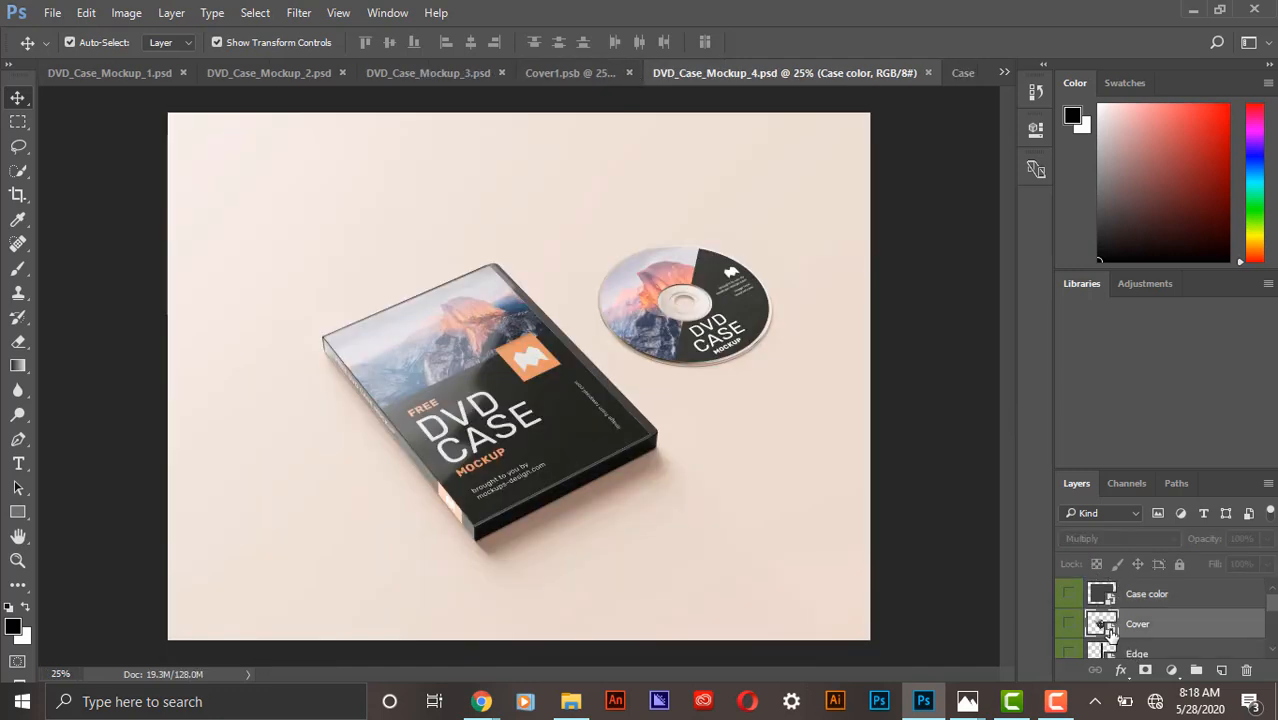
double_click(1108, 630)
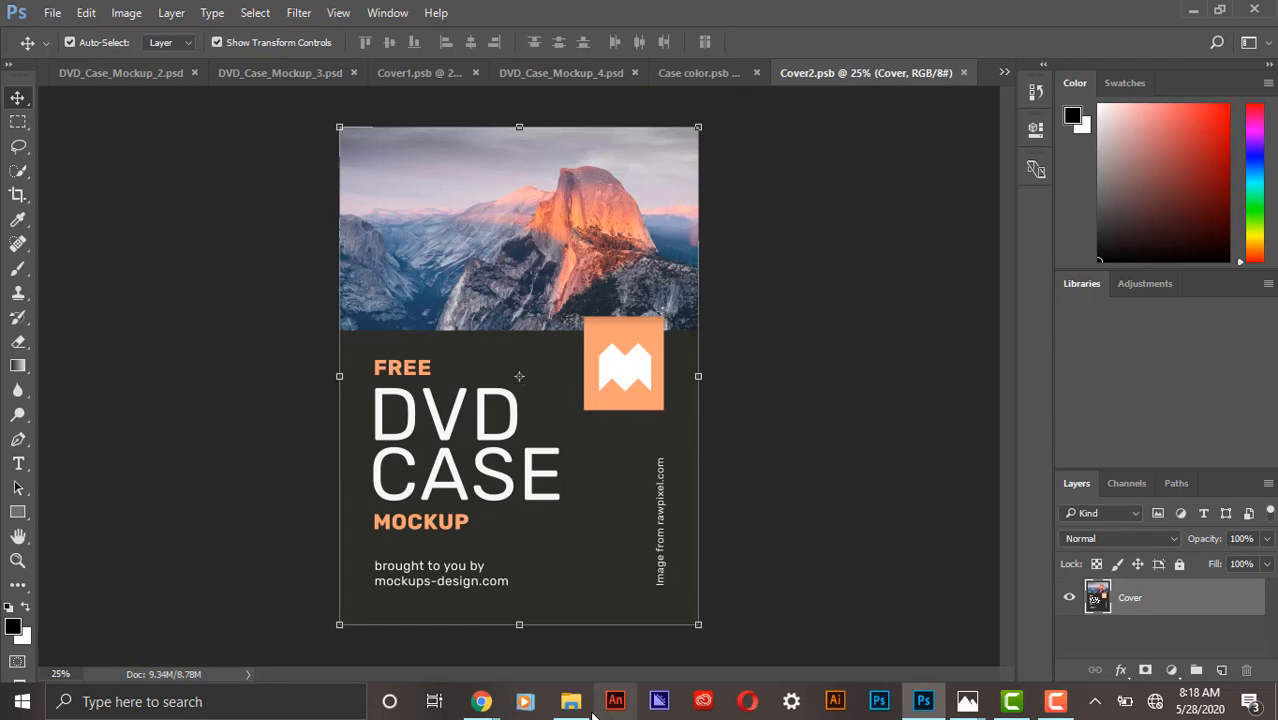
- Switch to Chrome and save the Shrek 2 DVD cover image from the Google image results
mouse_move(481, 708)
left_click(374, 636)
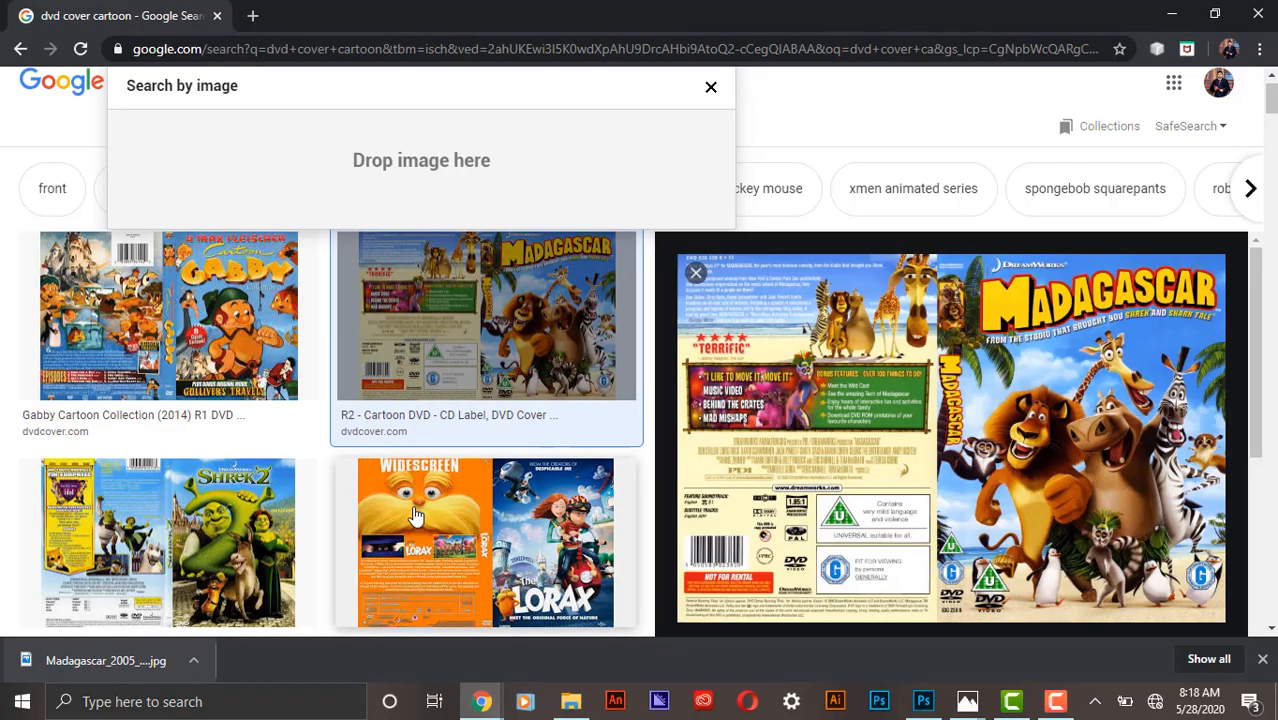
scroll(285, 460, "down", 3)
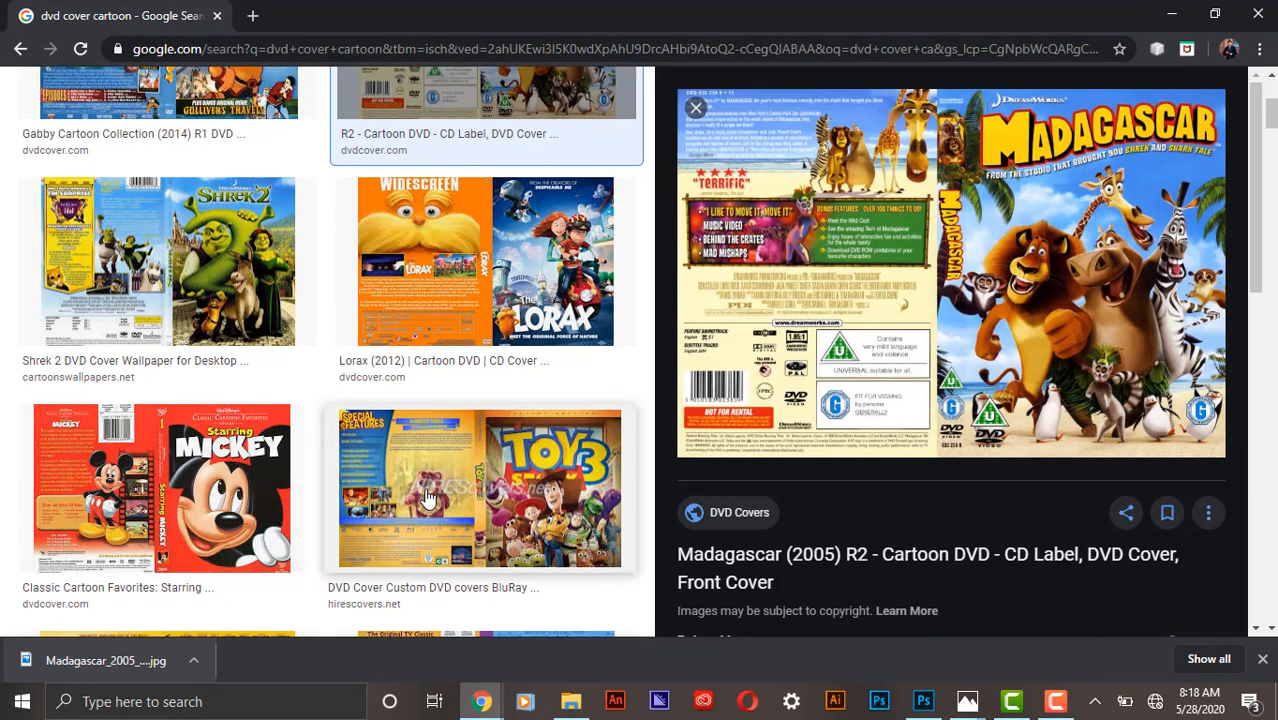
left_click(290, 300)
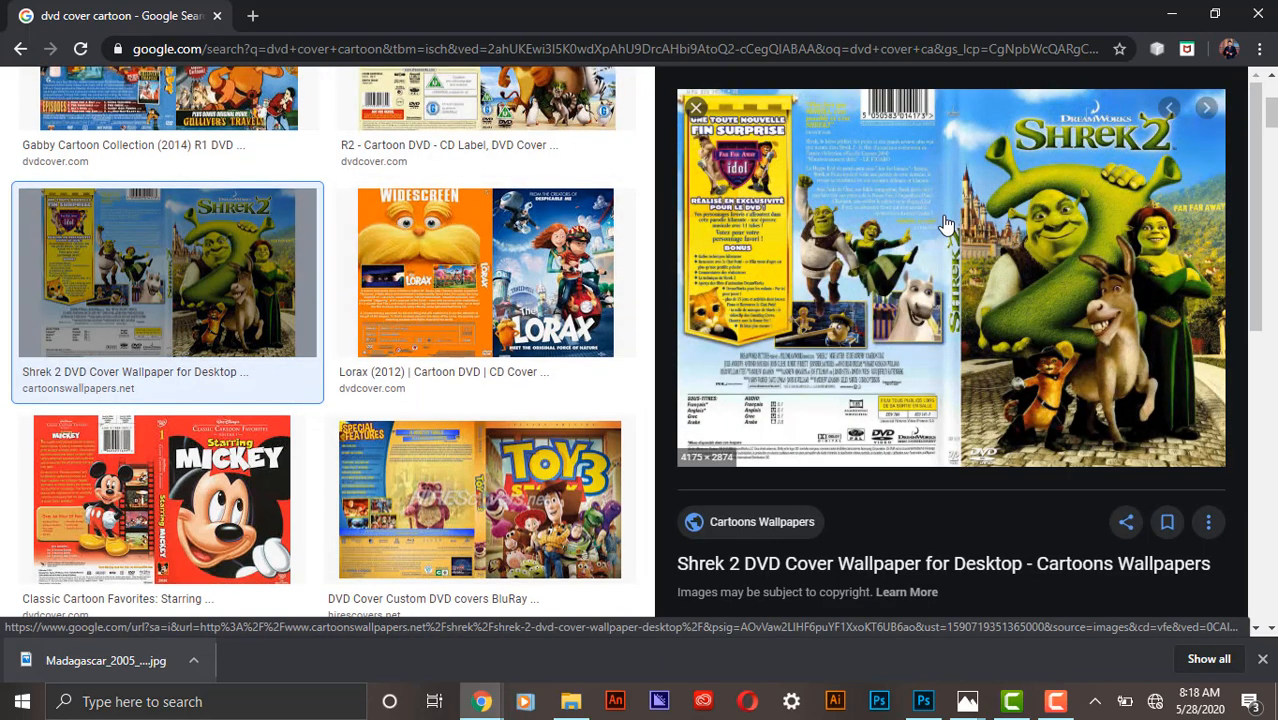
right_click(848, 215)
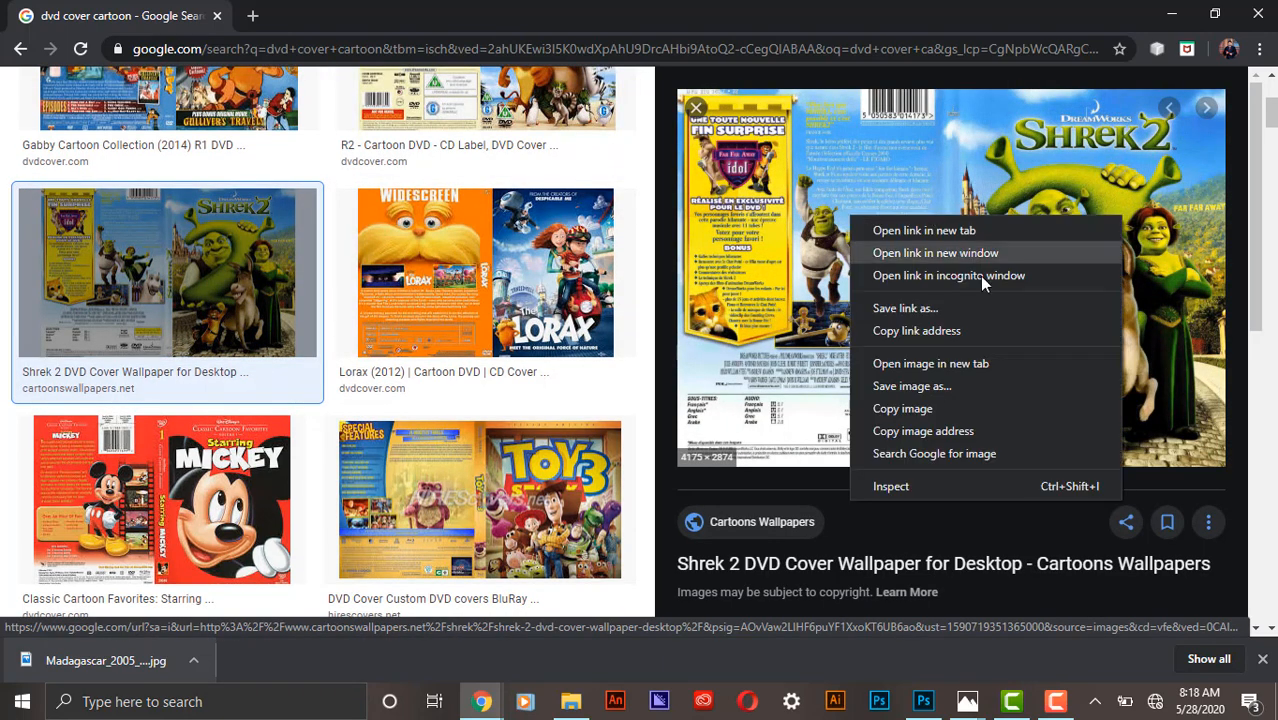
left_click(912, 386)
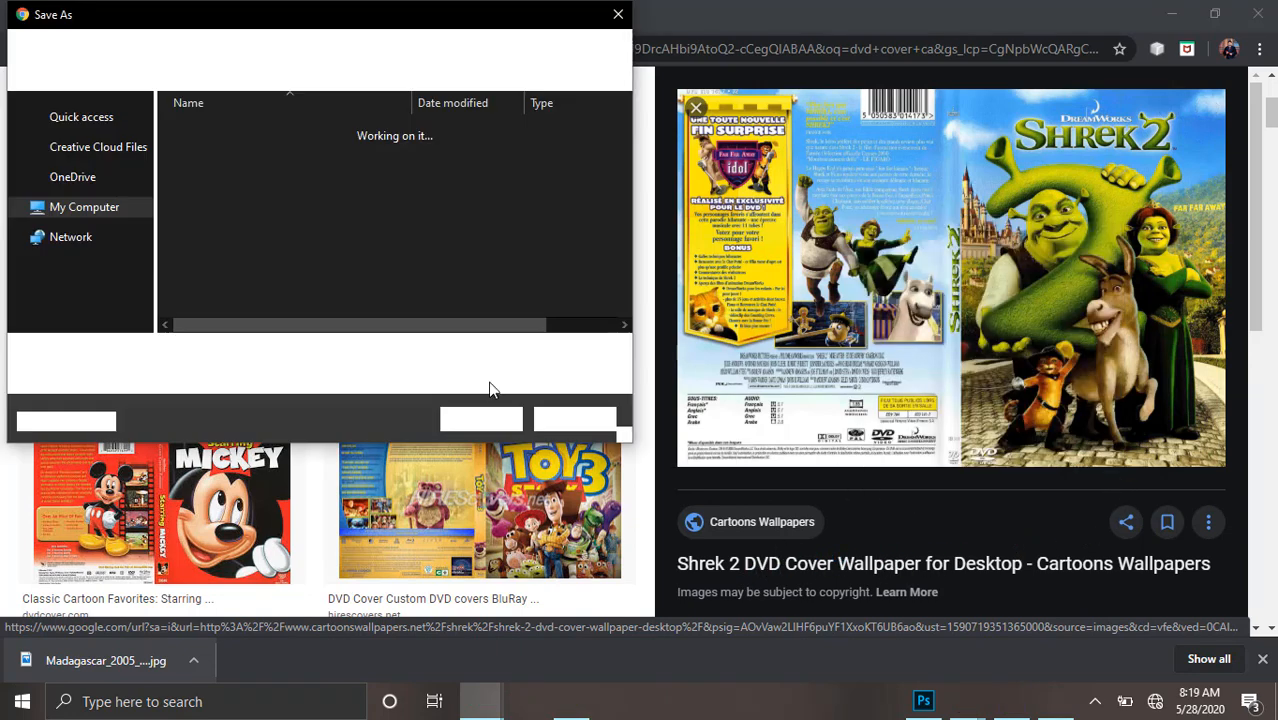
left_click(481, 420)
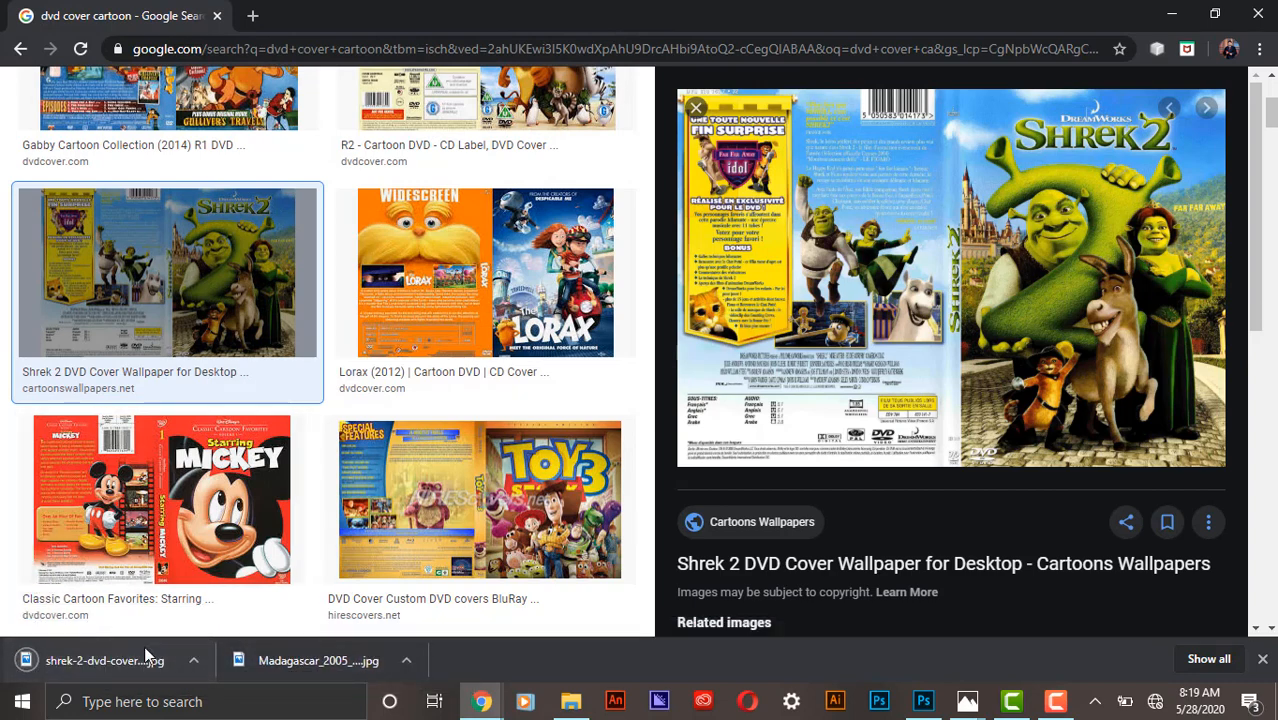
- Place the Shrek 2 image into Cover2.psb, scale it to about 100%, and align its front cover to fill the canvas
left_click_drag(148, 653, 601, 463)
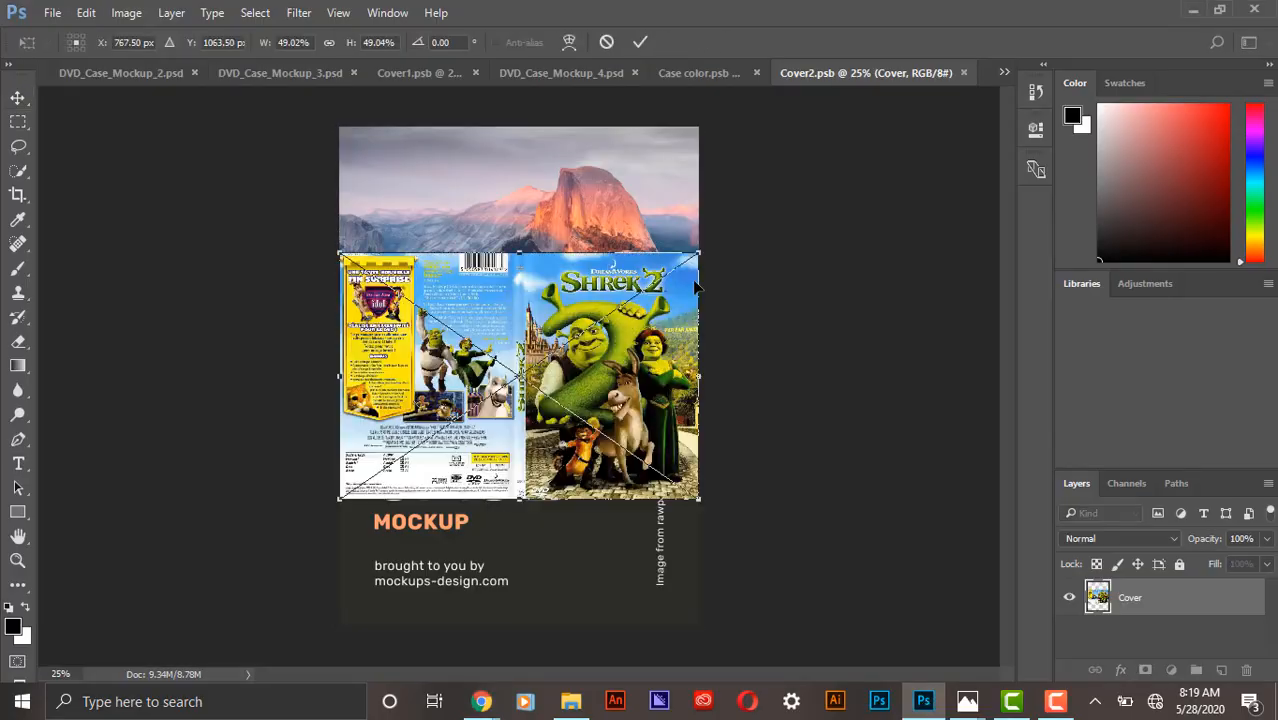
left_click_drag(697, 257, 991, 52)
left_click_drag(675, 220, 360, 347)
left_click_drag(678, 177, 763, 115)
left_click_drag(582, 265, 515, 275)
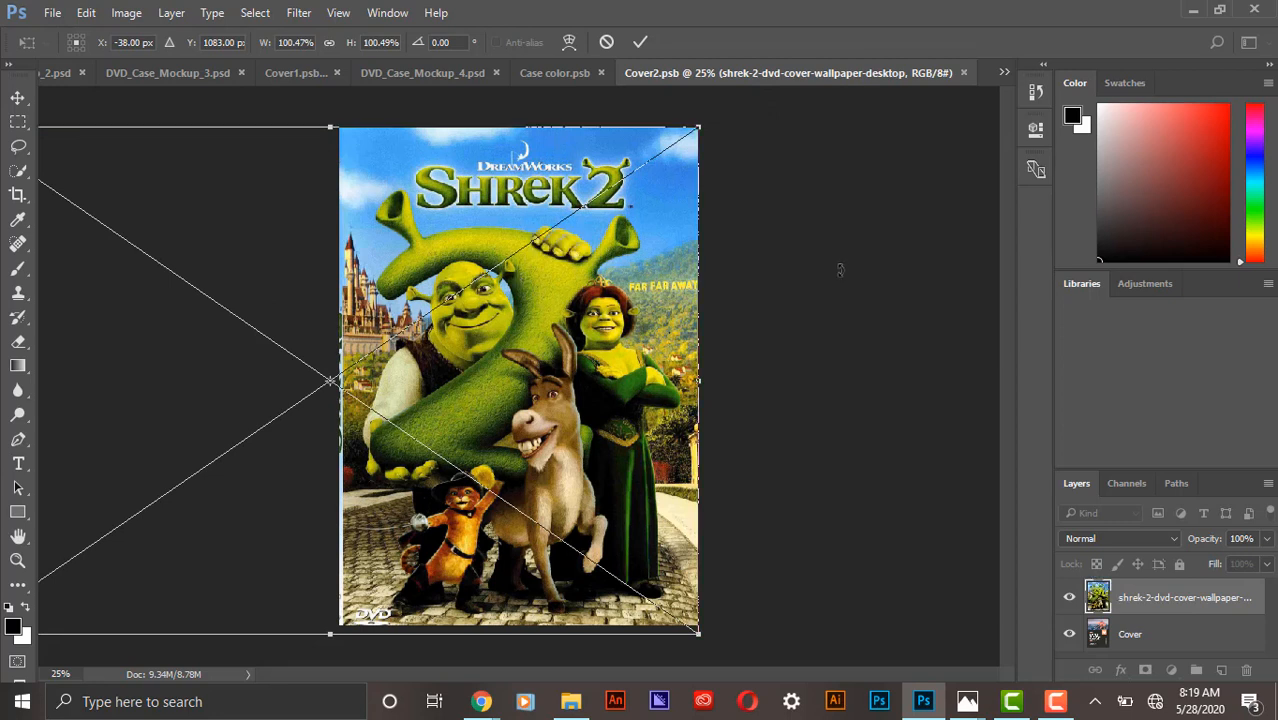
left_click(640, 42)
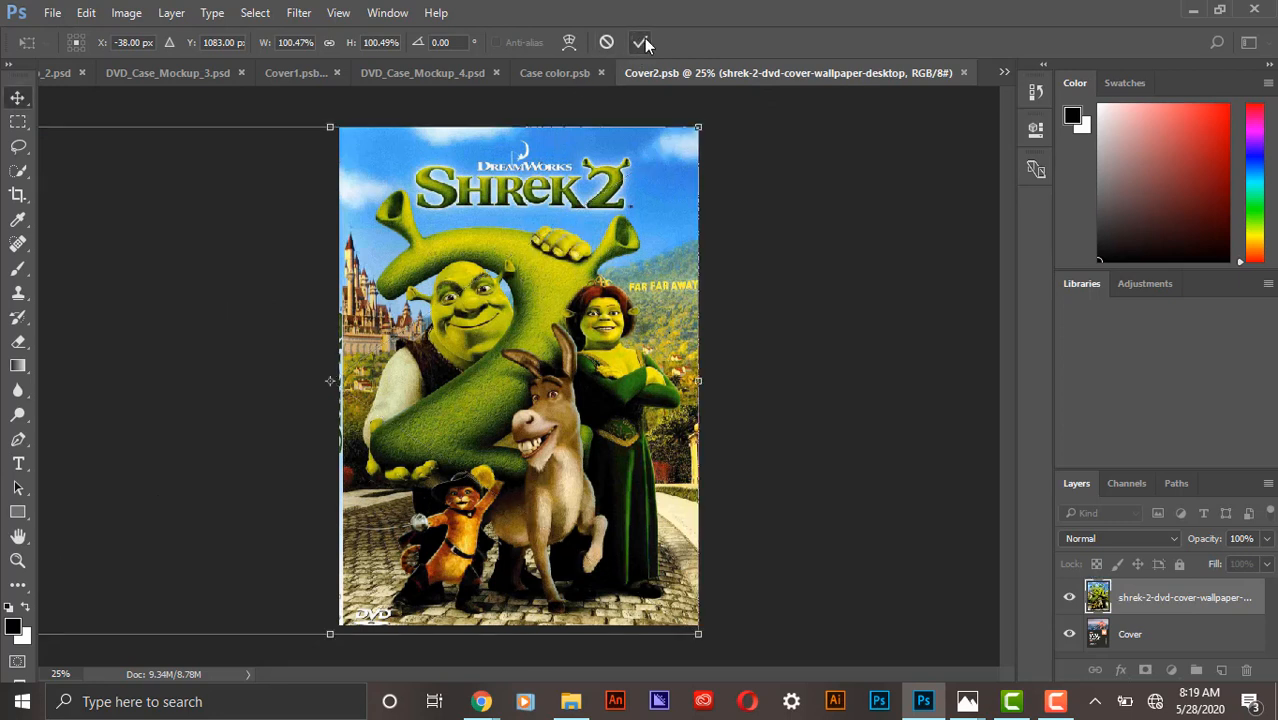
- Finish placing the Shrek 2 image, then save and close Cover2.psb to update the mockup's cover
double_click(1131, 636)
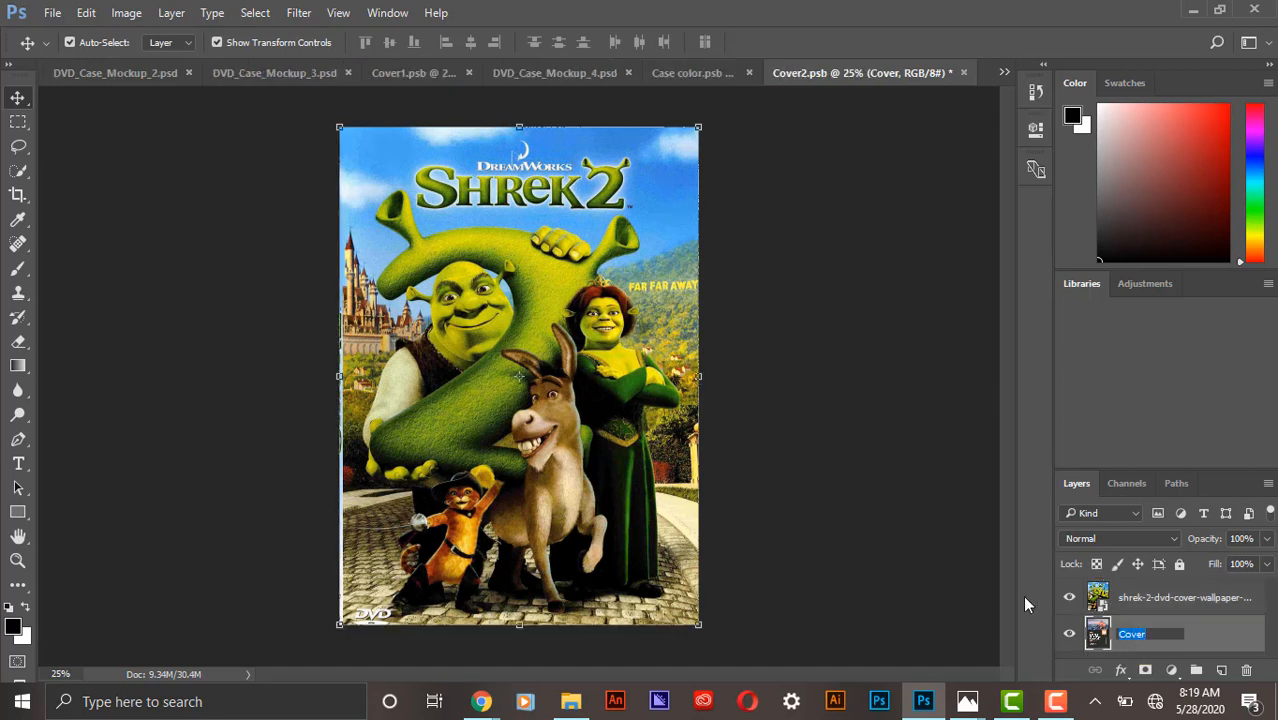
left_click(788, 413)
left_click(964, 72)
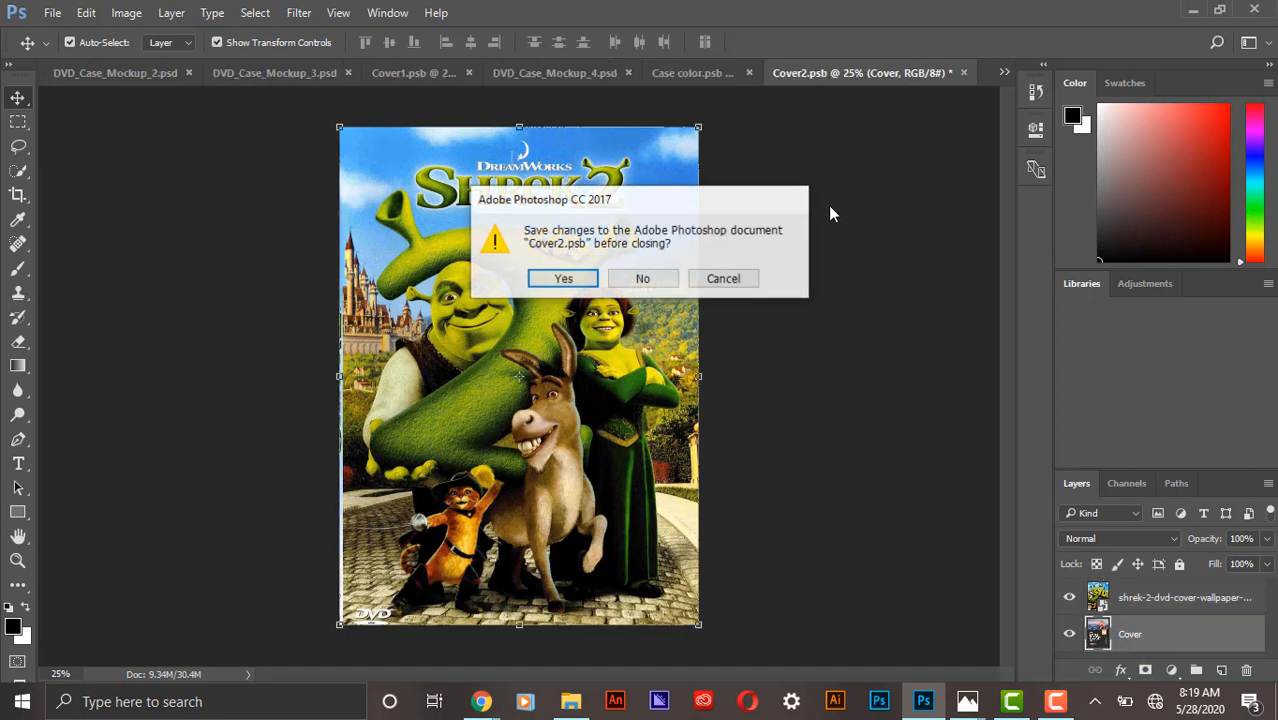
left_click(575, 280)
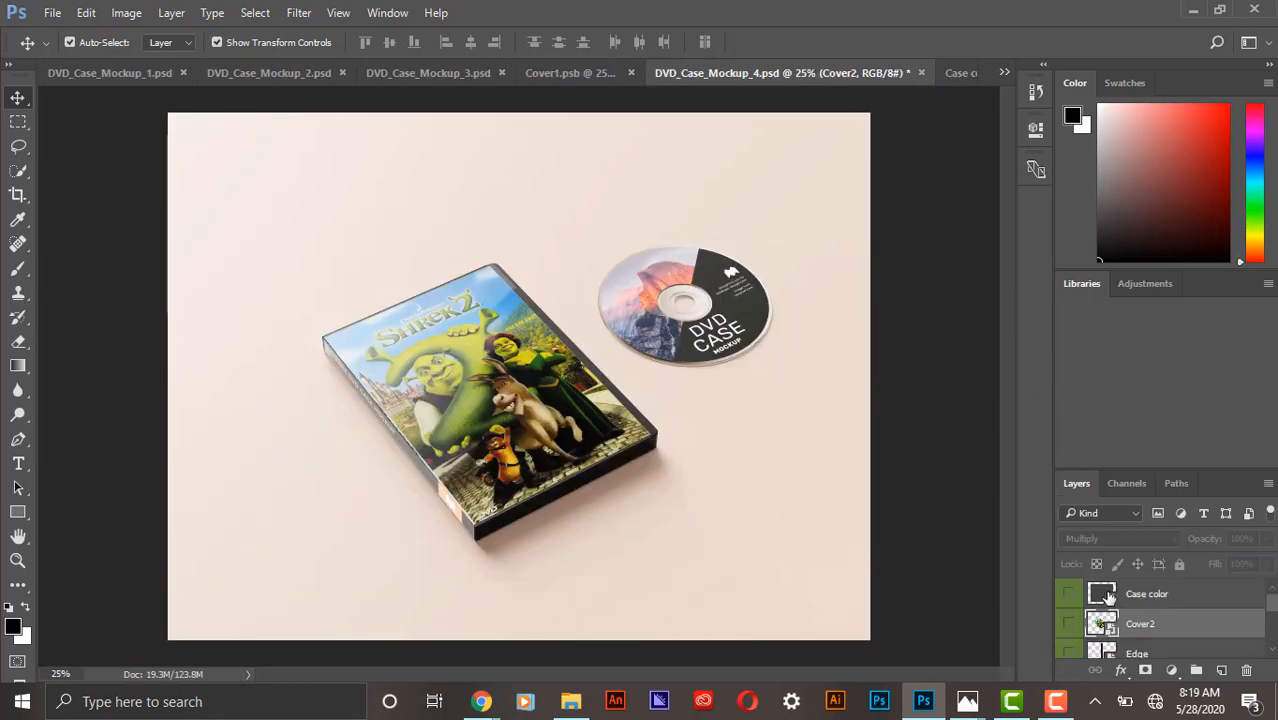
- Open the Edge smart object's contents to inspect the spine artwork, and return to DVD_Case_Mockup_4.psd
scroll(1118, 634, "down", 1)
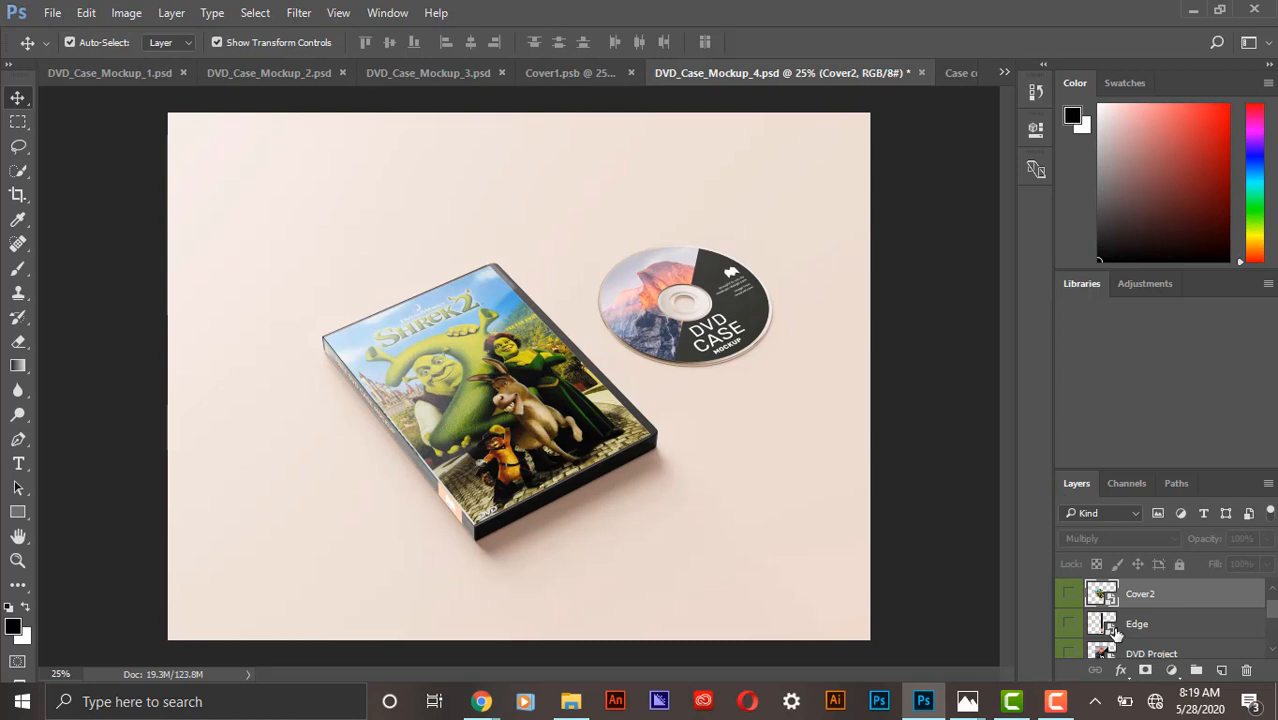
scroll(1113, 630, "down", 1)
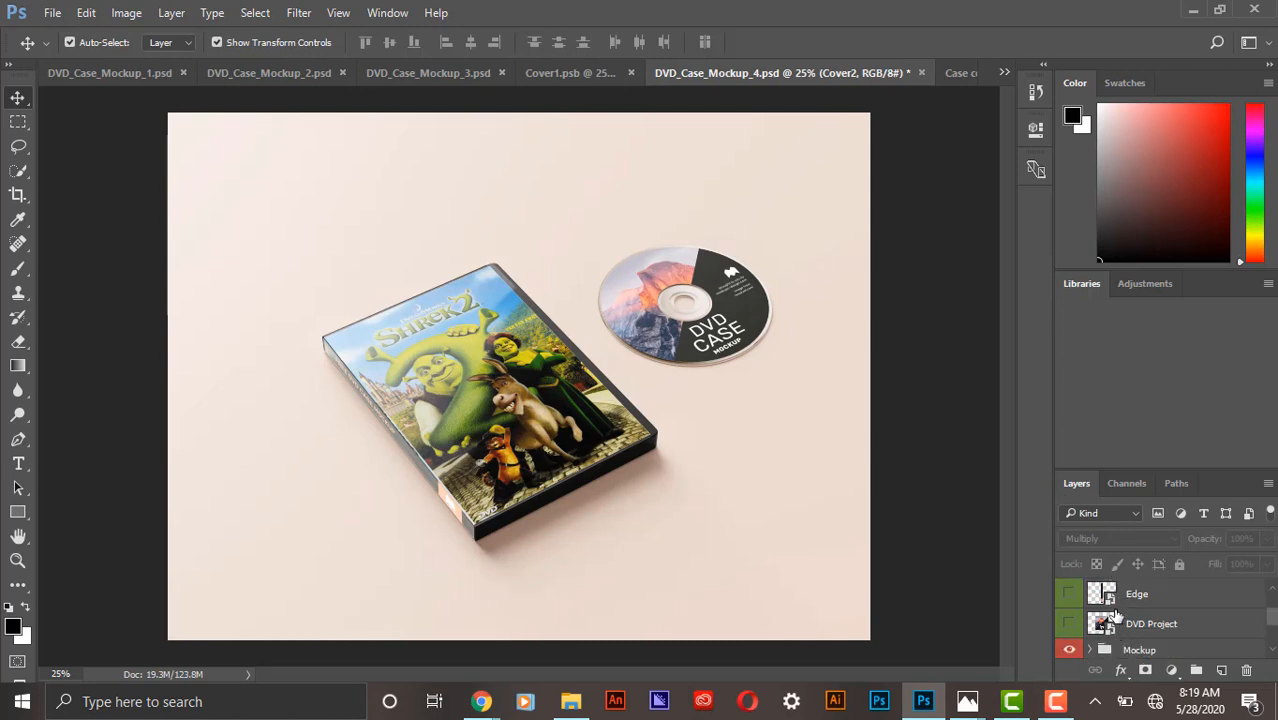
left_click(1110, 600)
double_click(1103, 596)
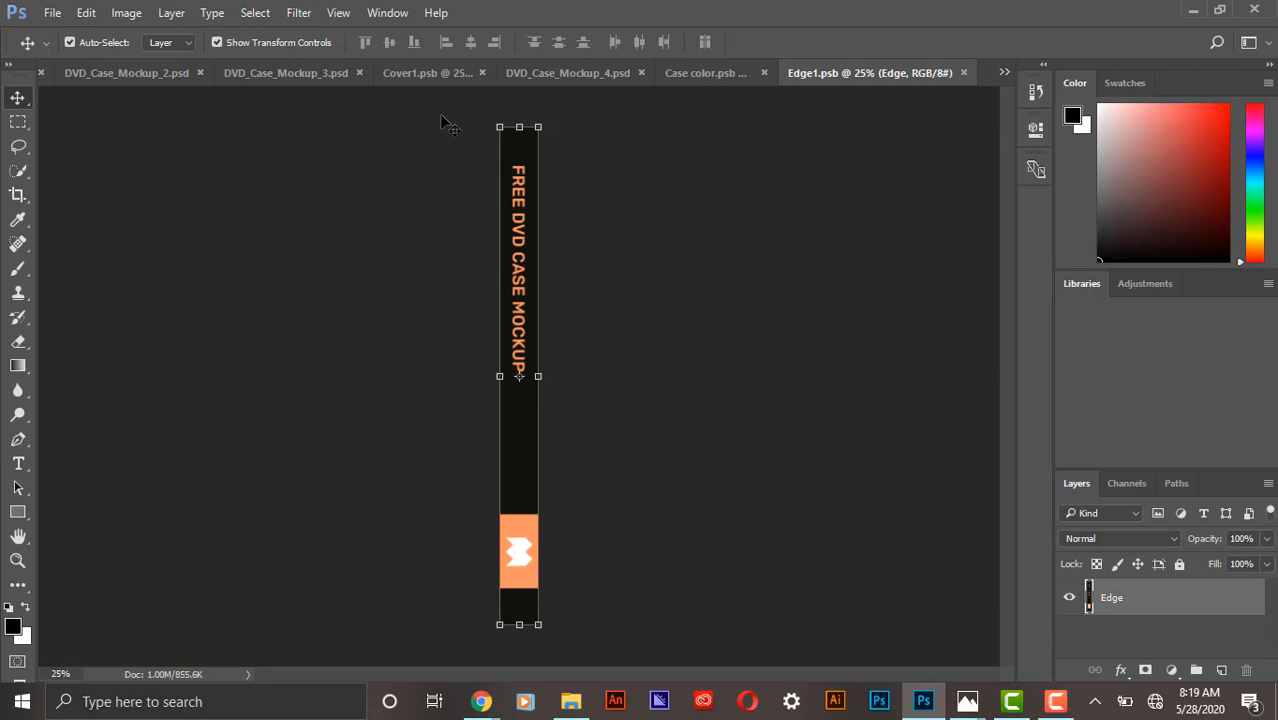
left_click(700, 74)
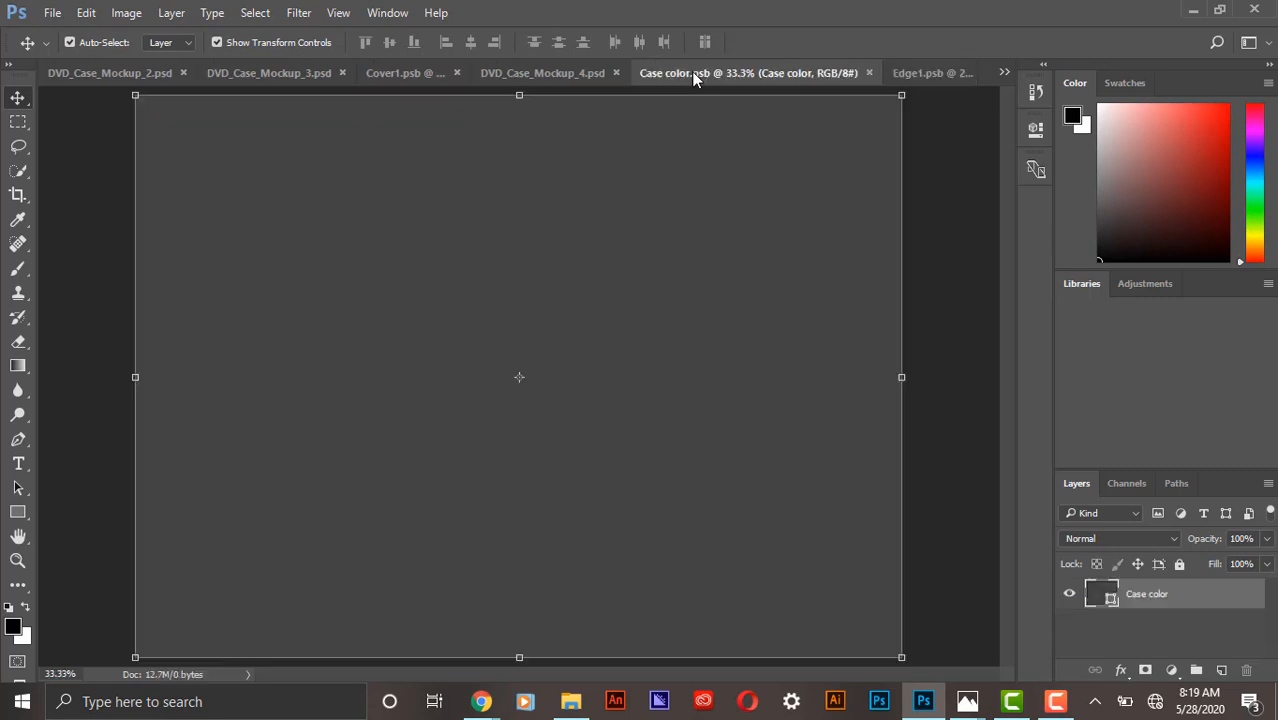
left_click(536, 73)
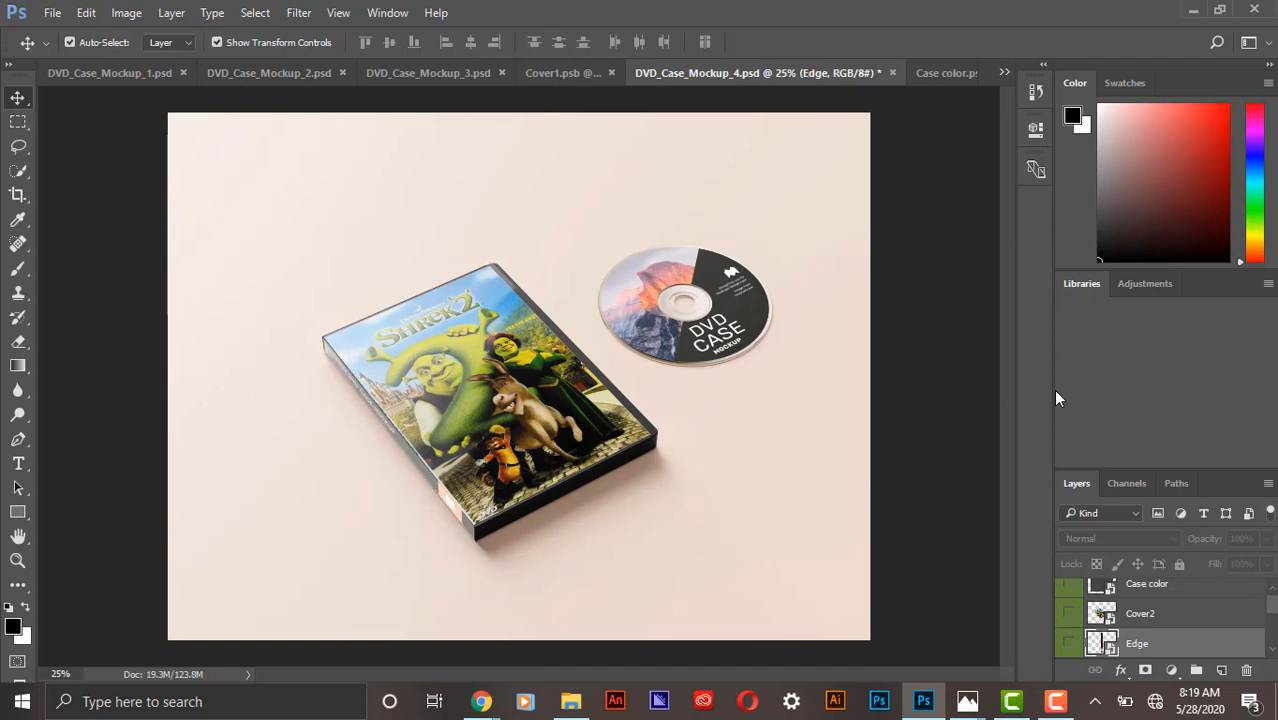
- Open the DVD Project smart object's contents and place the downloaded Shrek 2 cover image from Chrome into it
scroll(1140, 625, "down", 3)
scroll(1140, 630, "up", 1)
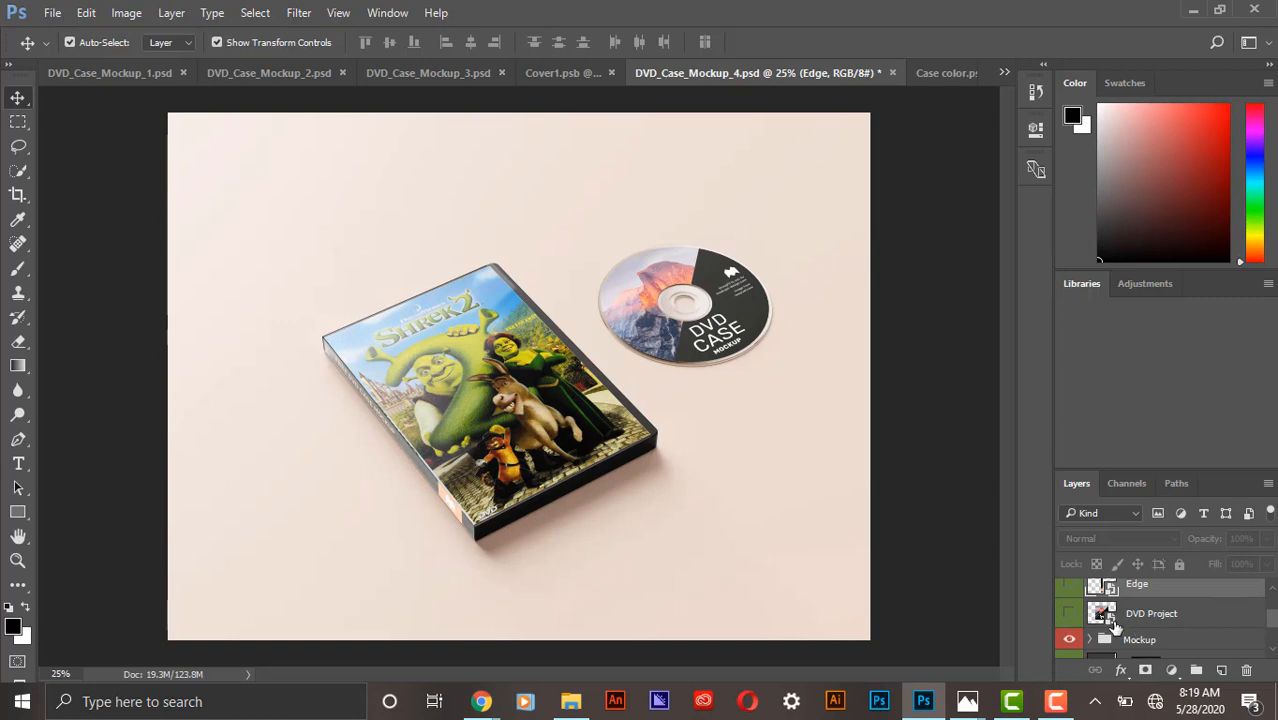
double_click(1102, 613)
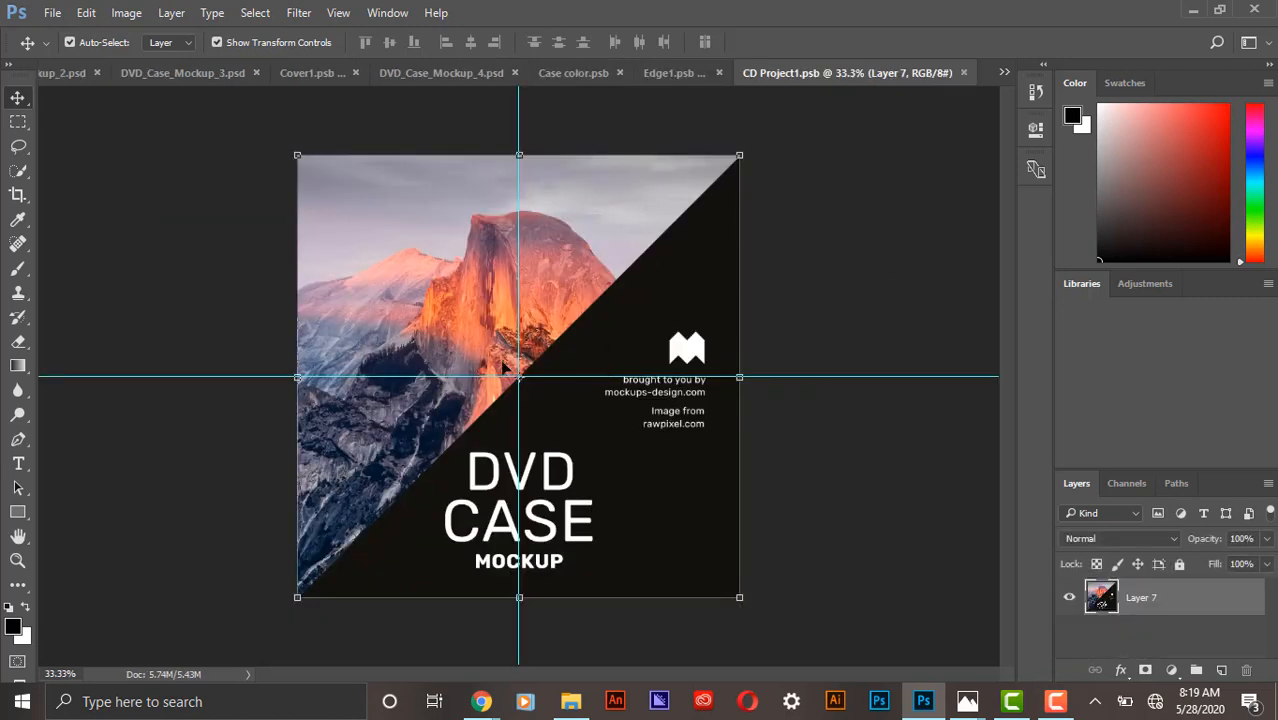
left_click(496, 684)
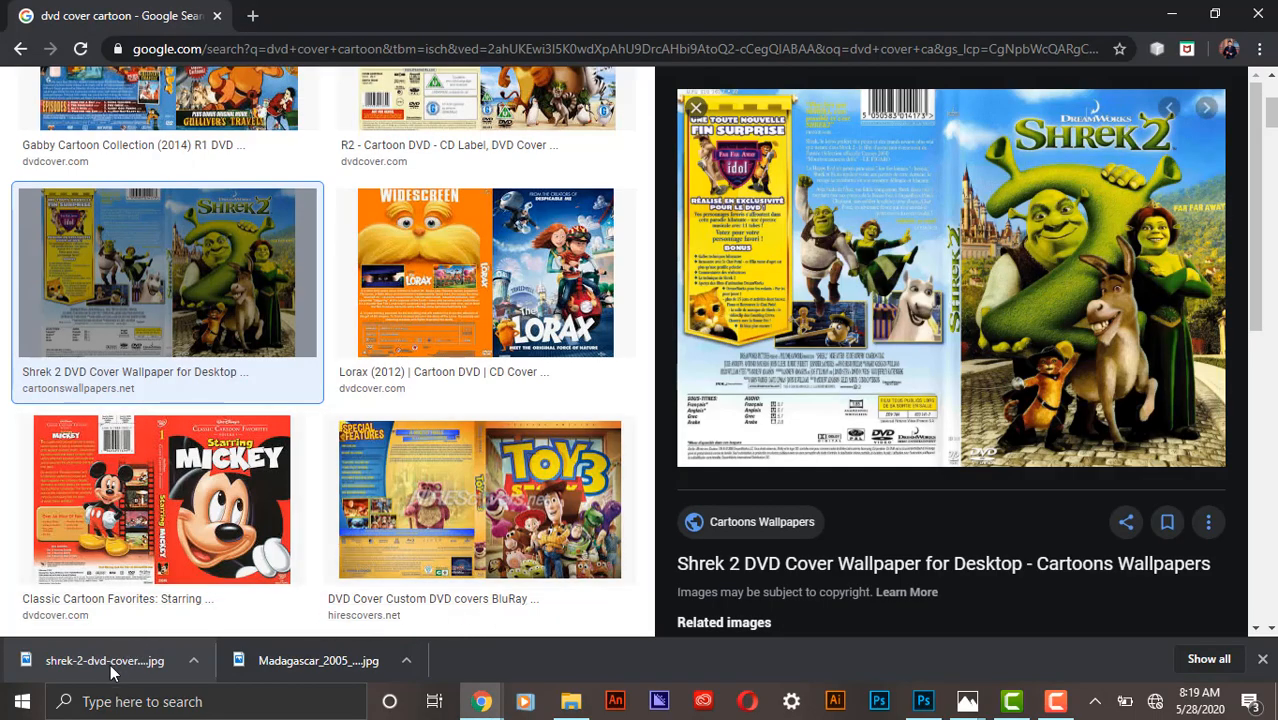
left_click_drag(105, 675, 540, 436)
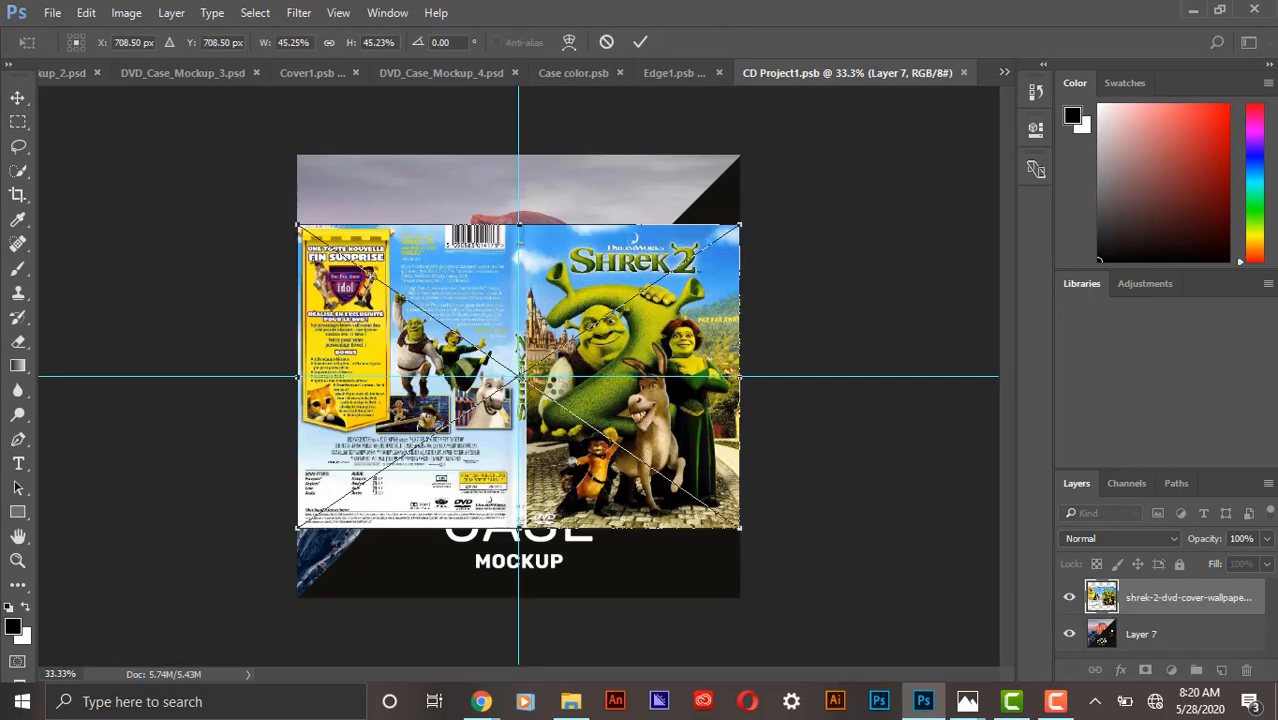
- Scale the Shrek 2 image to about 94% with its front cover filling the disc canvas, and save and close CD Project1.psb
left_click_drag(738, 222, 1134, 13)
left_click_drag(682, 282, 145, 517)
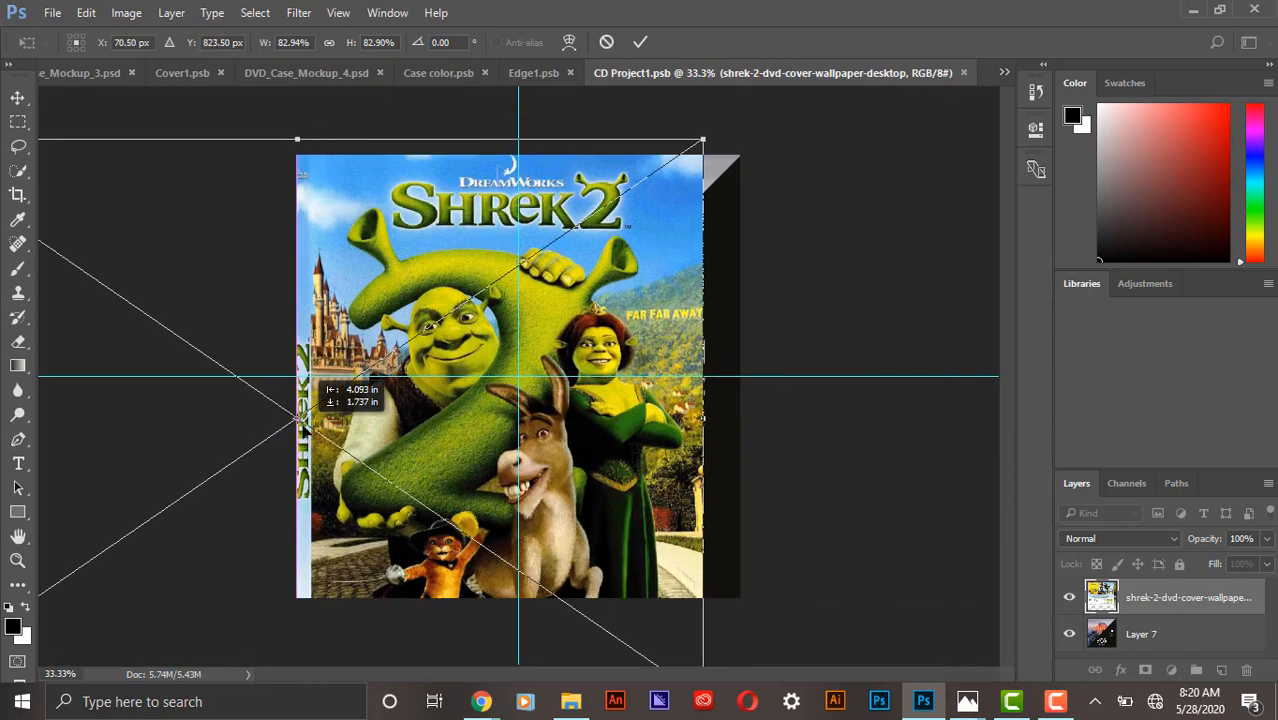
left_click_drag(704, 138, 835, 97)
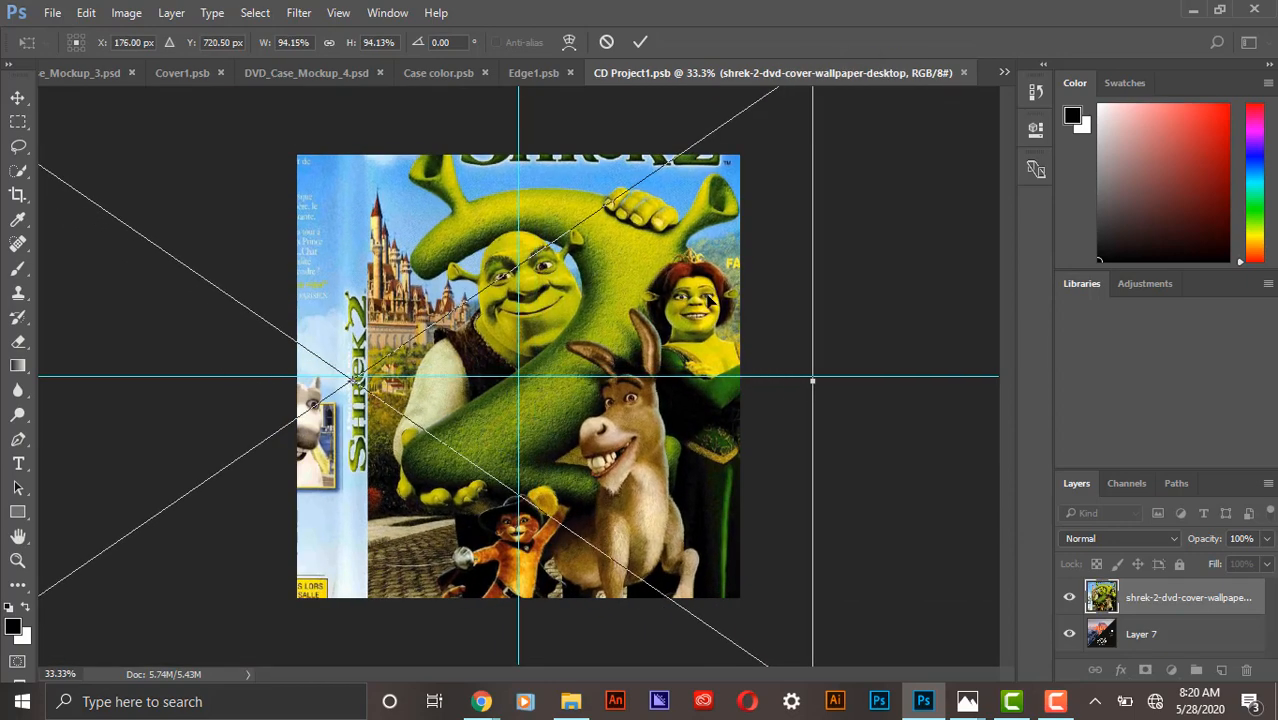
left_click_drag(708, 298, 705, 373)
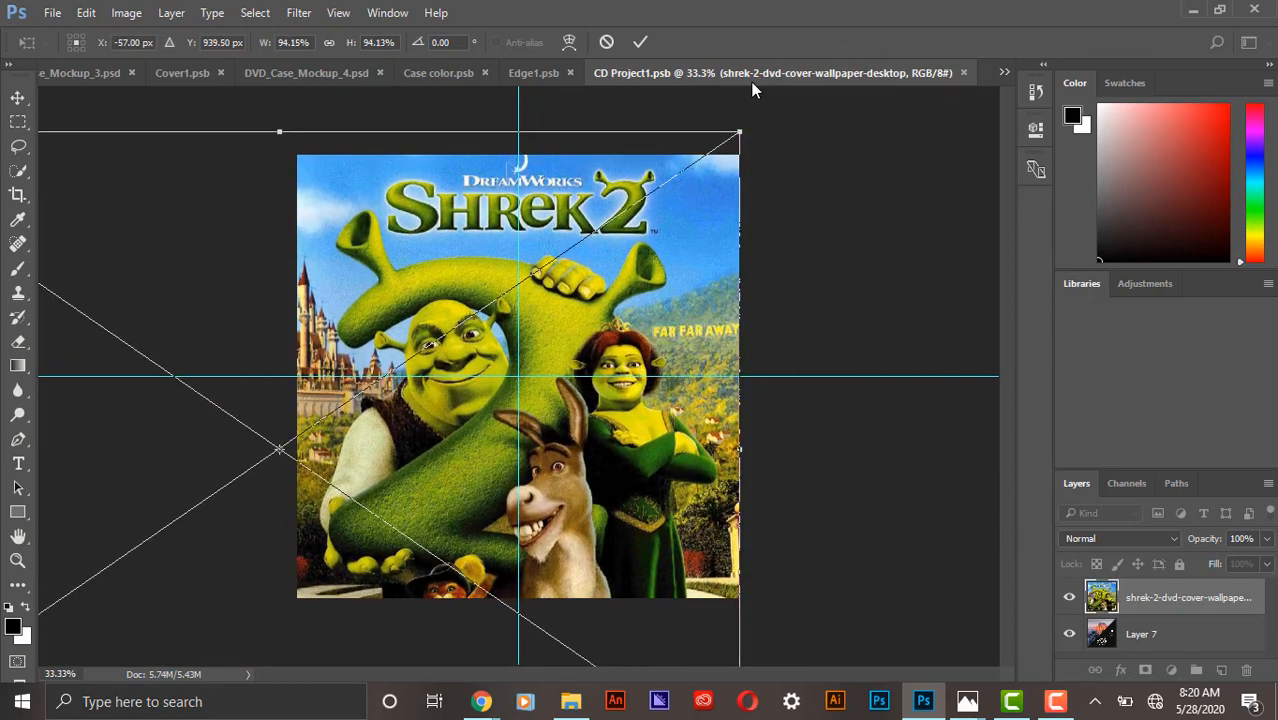
left_click(640, 42)
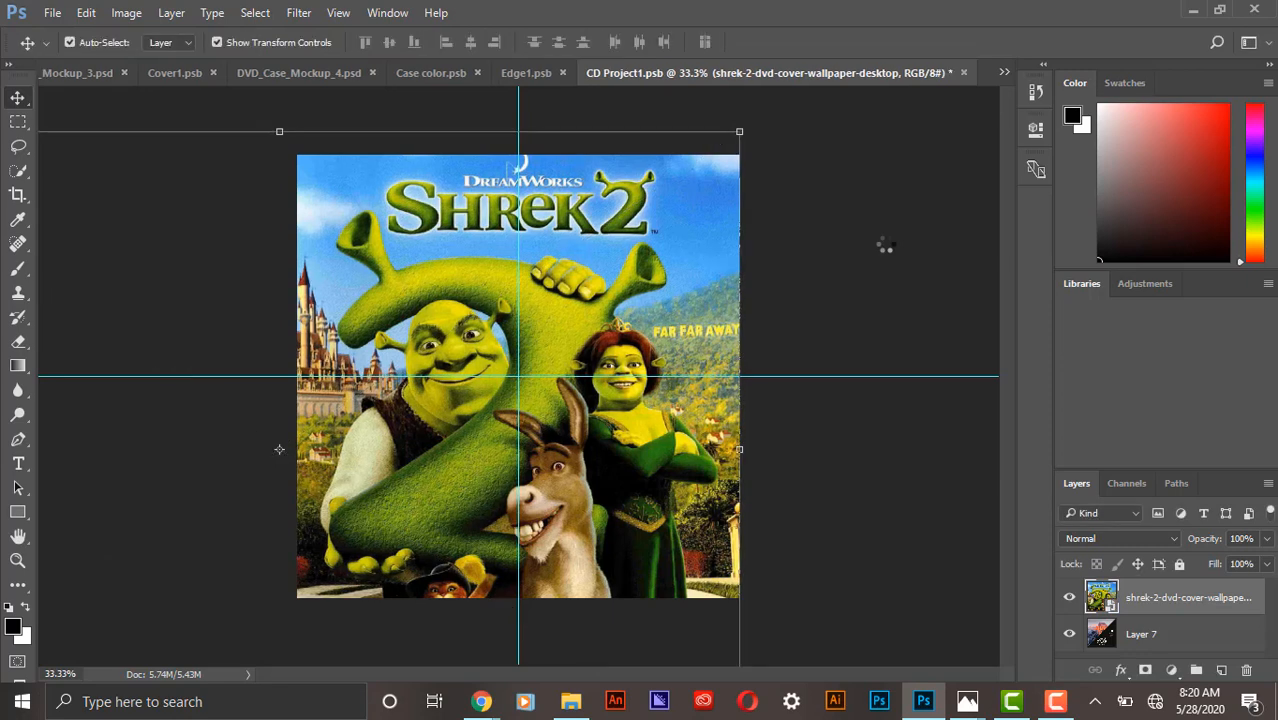
left_click(964, 72)
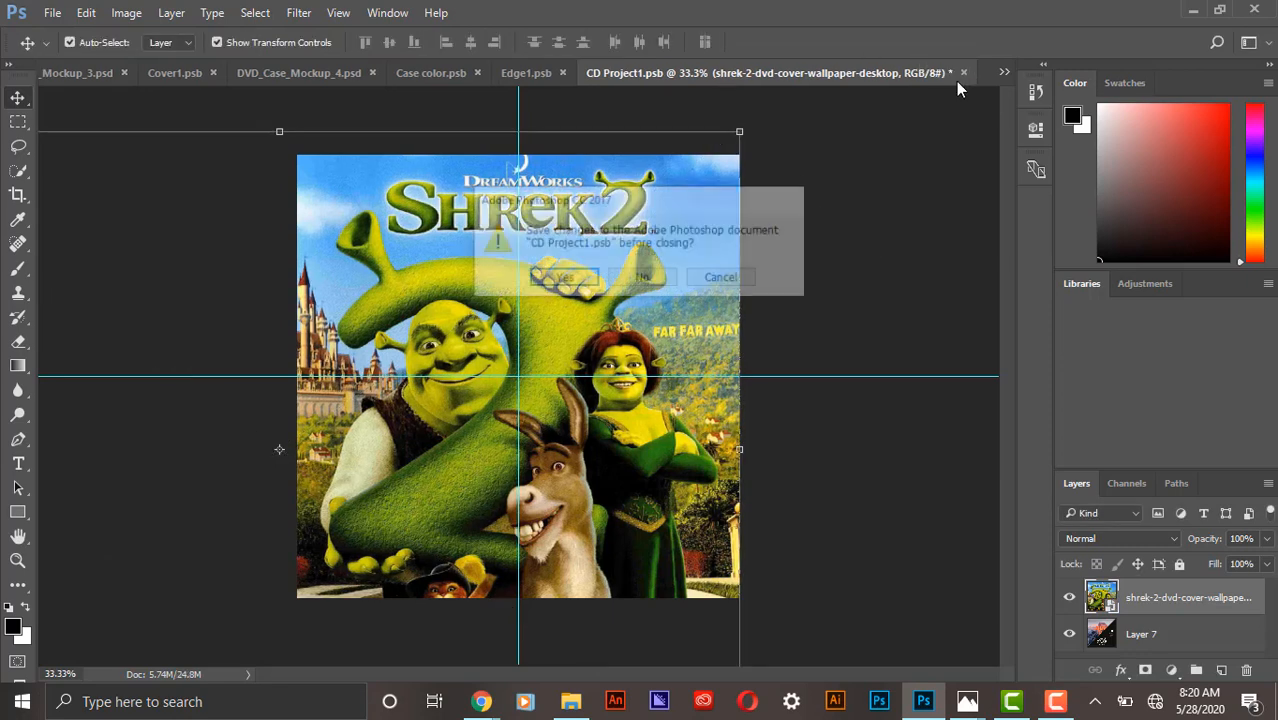
left_click(562, 280)
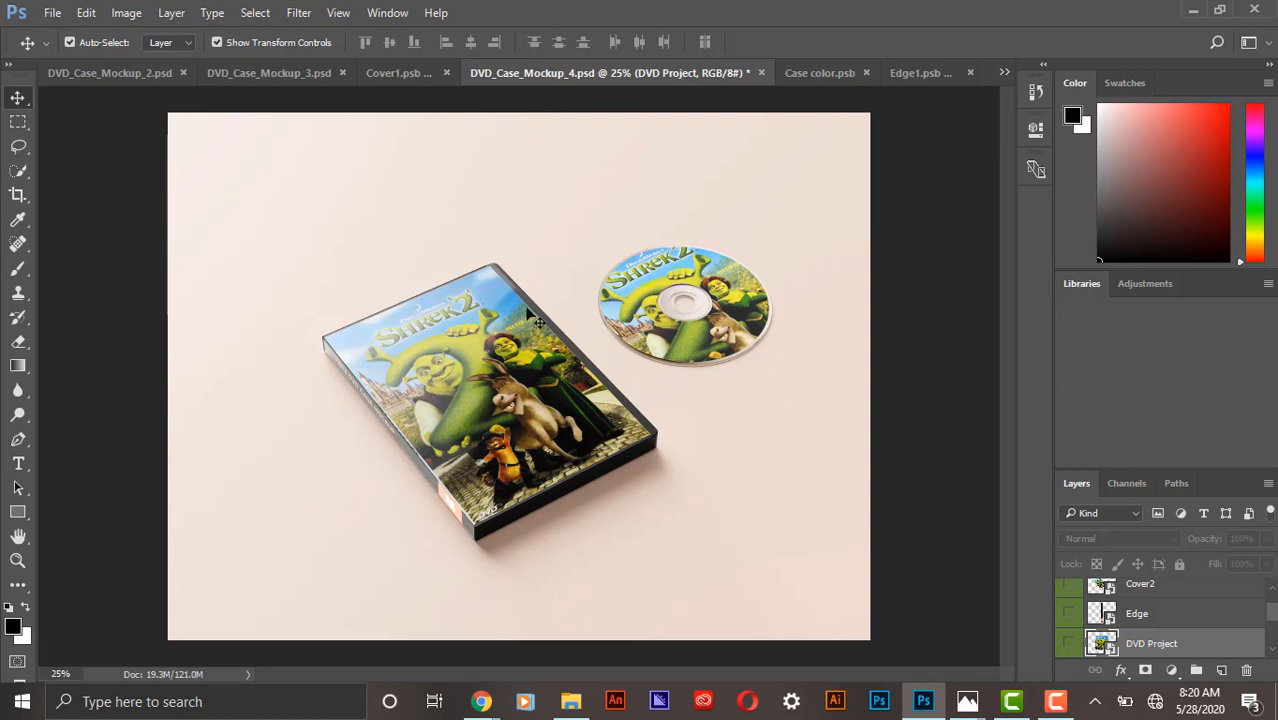
- Open DVD_Case_Mockup_5.psd from the mockup folder and decline creating a library from it
left_click(571, 701)
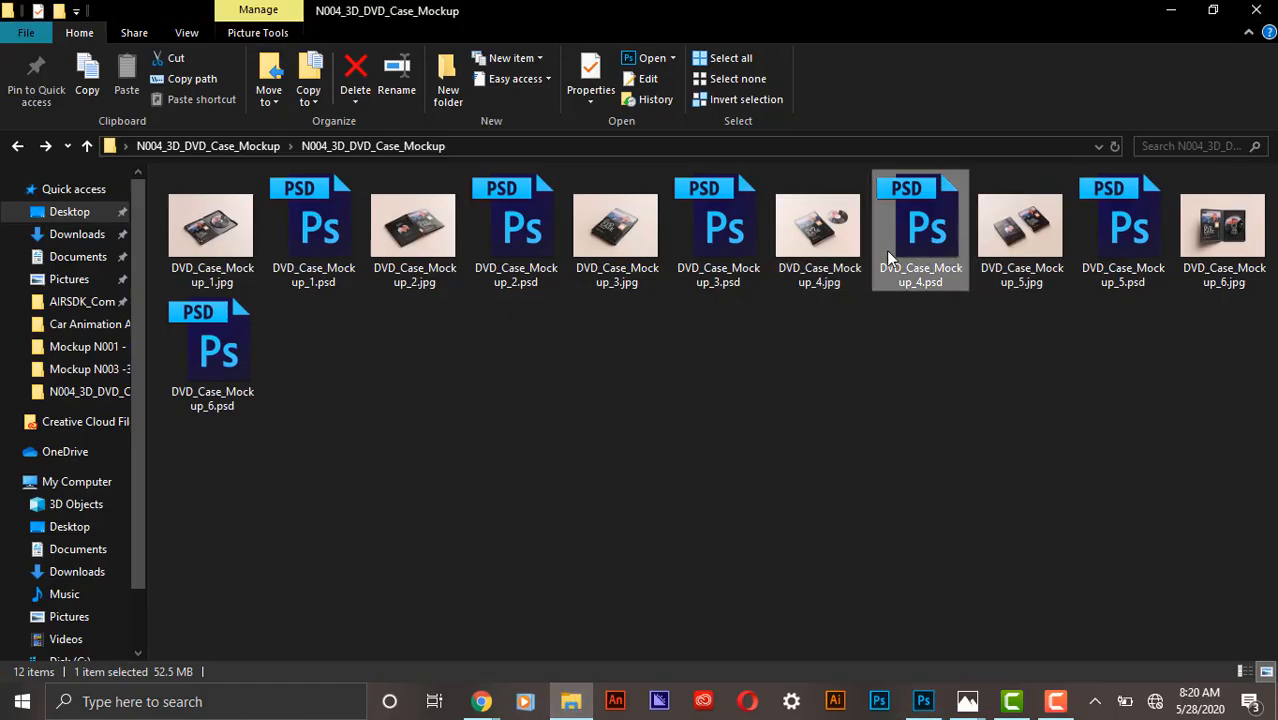
left_click(1120, 230)
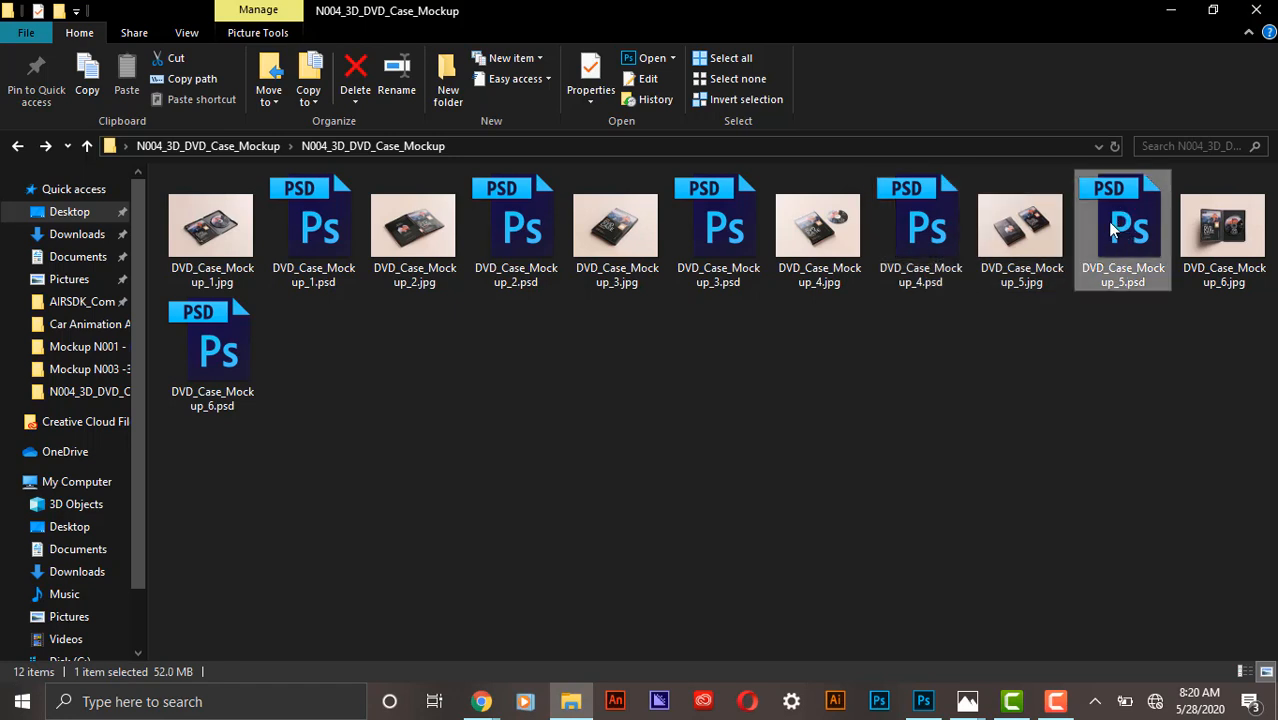
double_click(1113, 228)
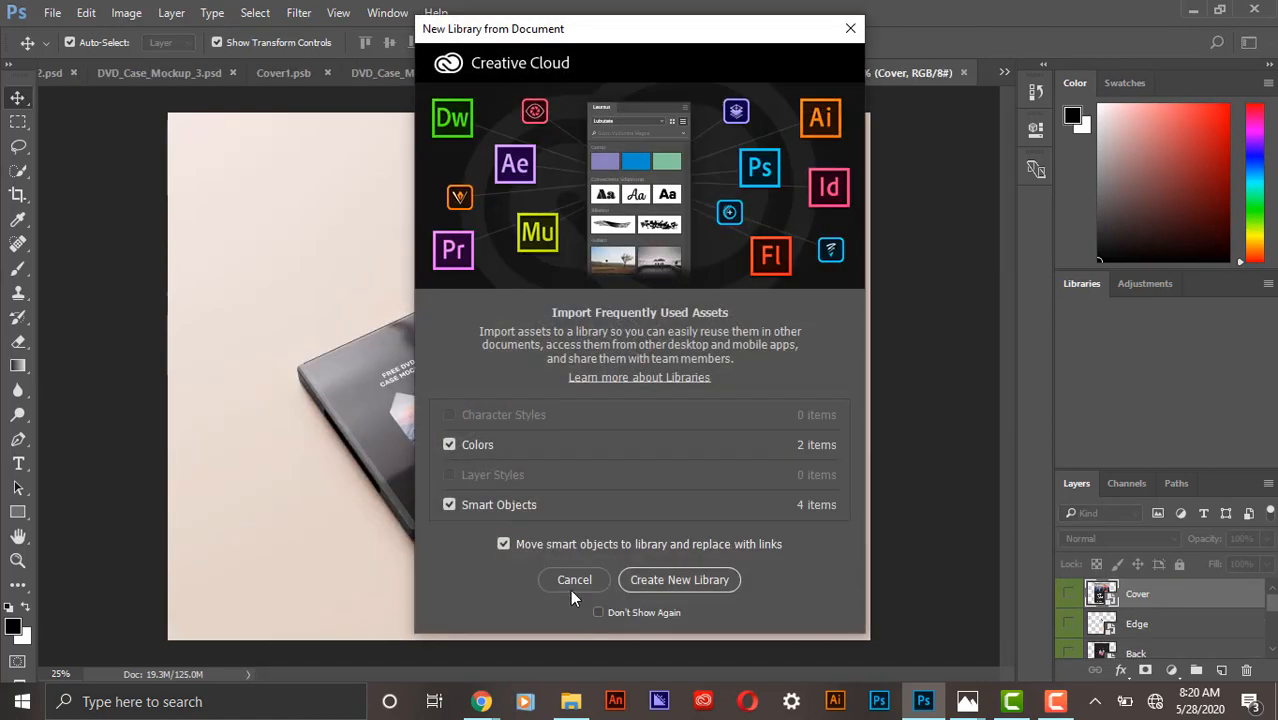
left_click(566, 580)
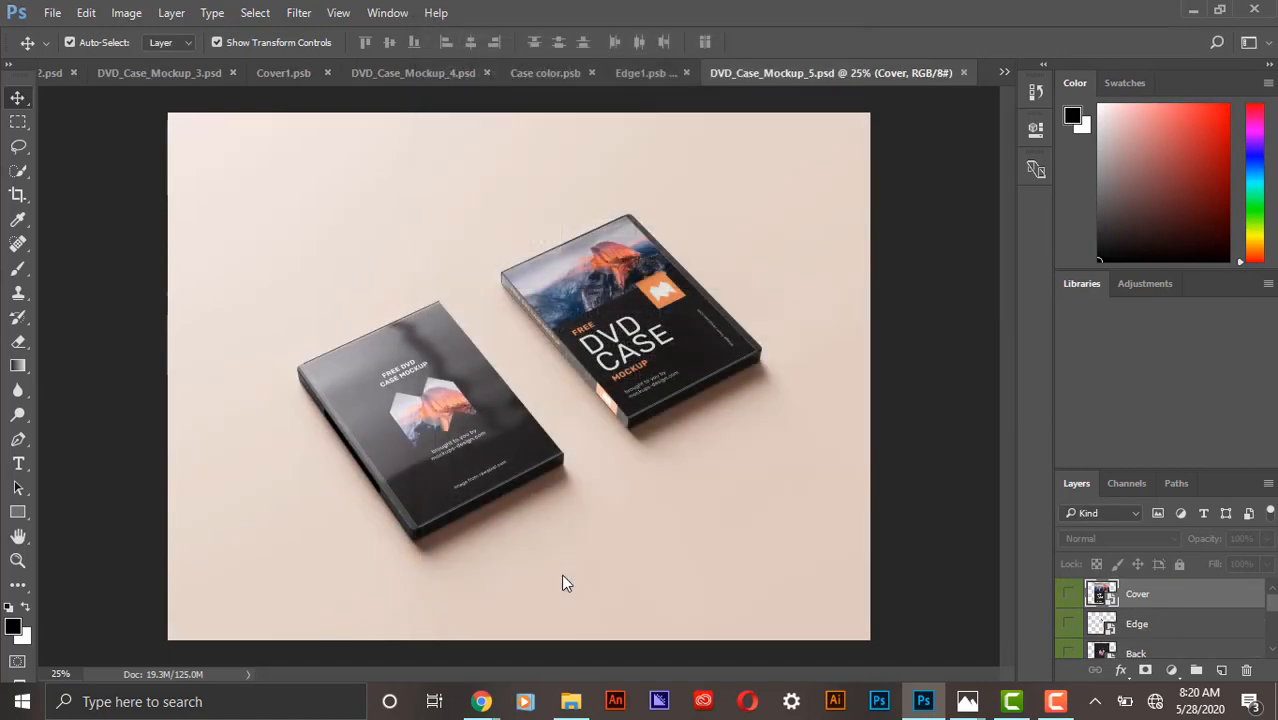
- Open DVD_Case_Mockup_6.psd from the mockup folder and decline creating a library from it
left_click(571, 701)
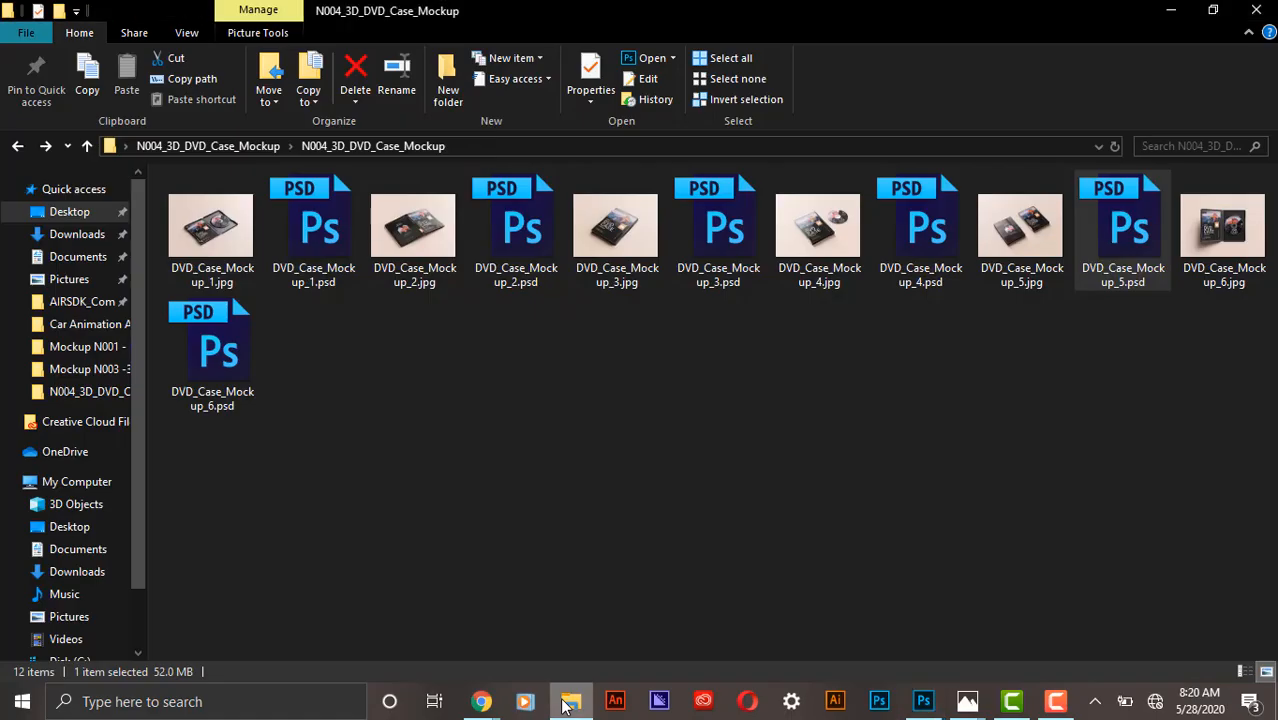
left_click(171, 337)
double_click(171, 337)
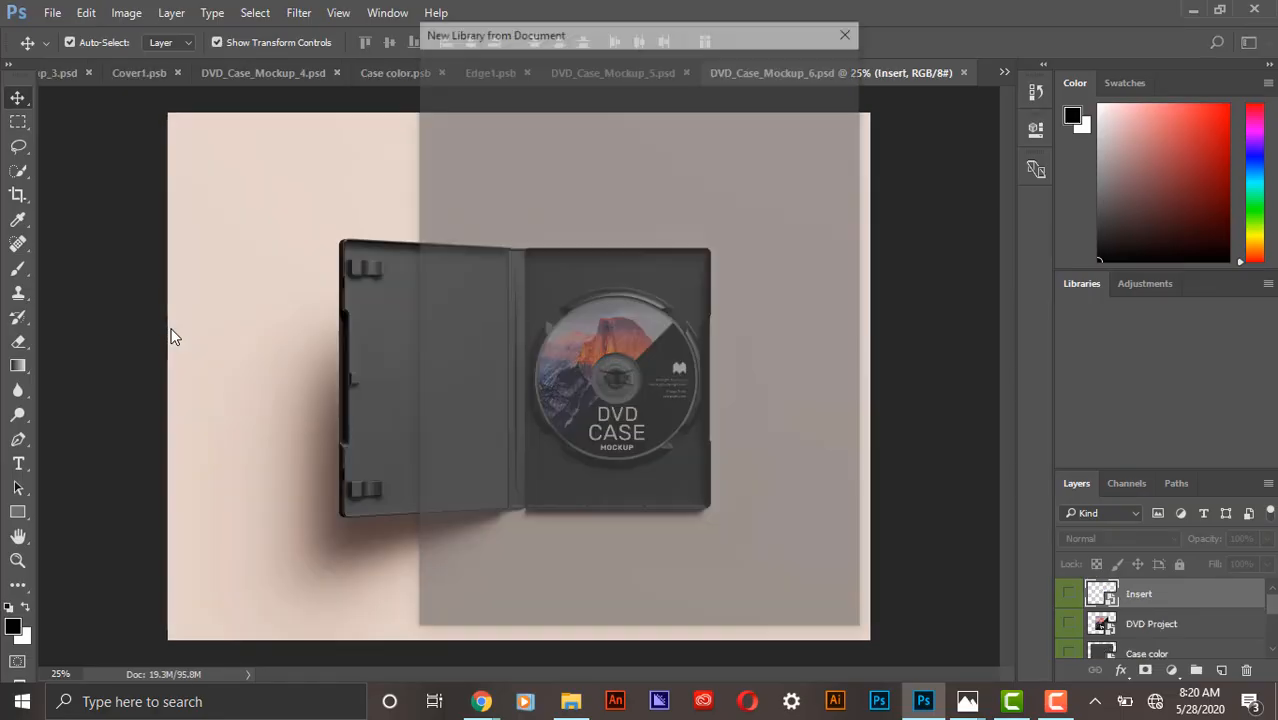
left_click(575, 580)
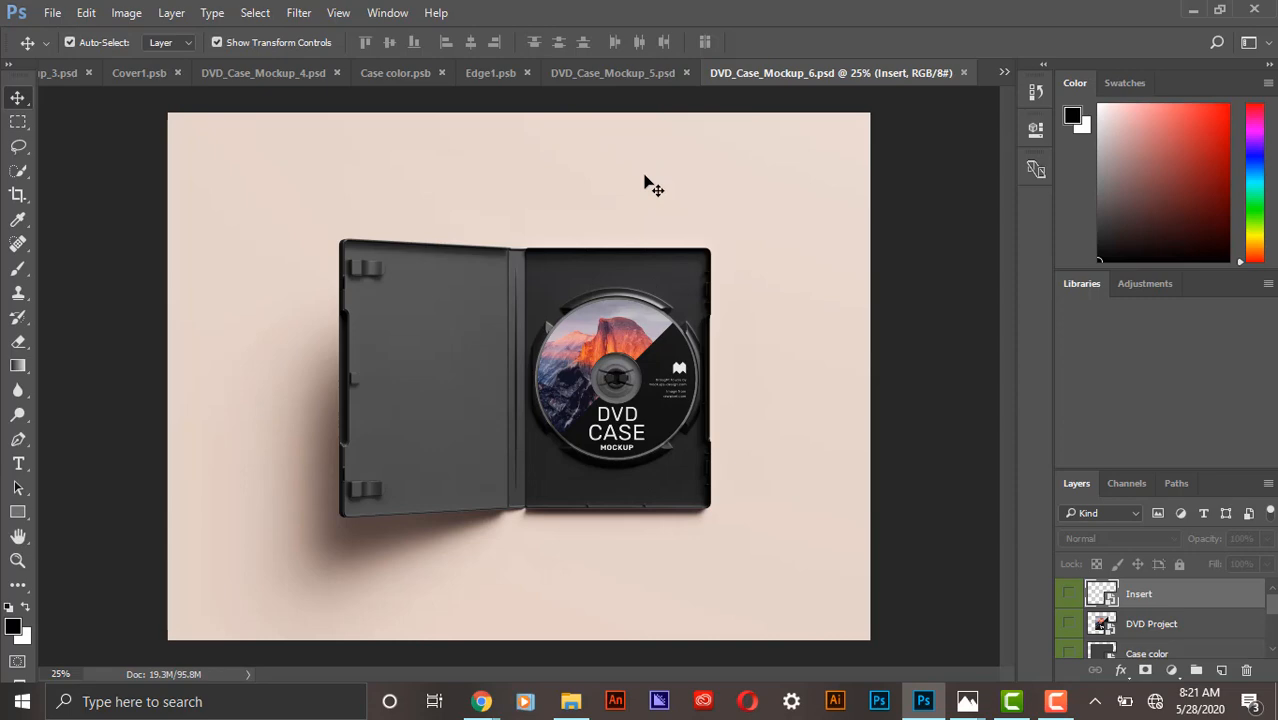
- Switch to the Chrome window with the AGTemplate Facebook page and look through its videos
mouse_move(481, 706)
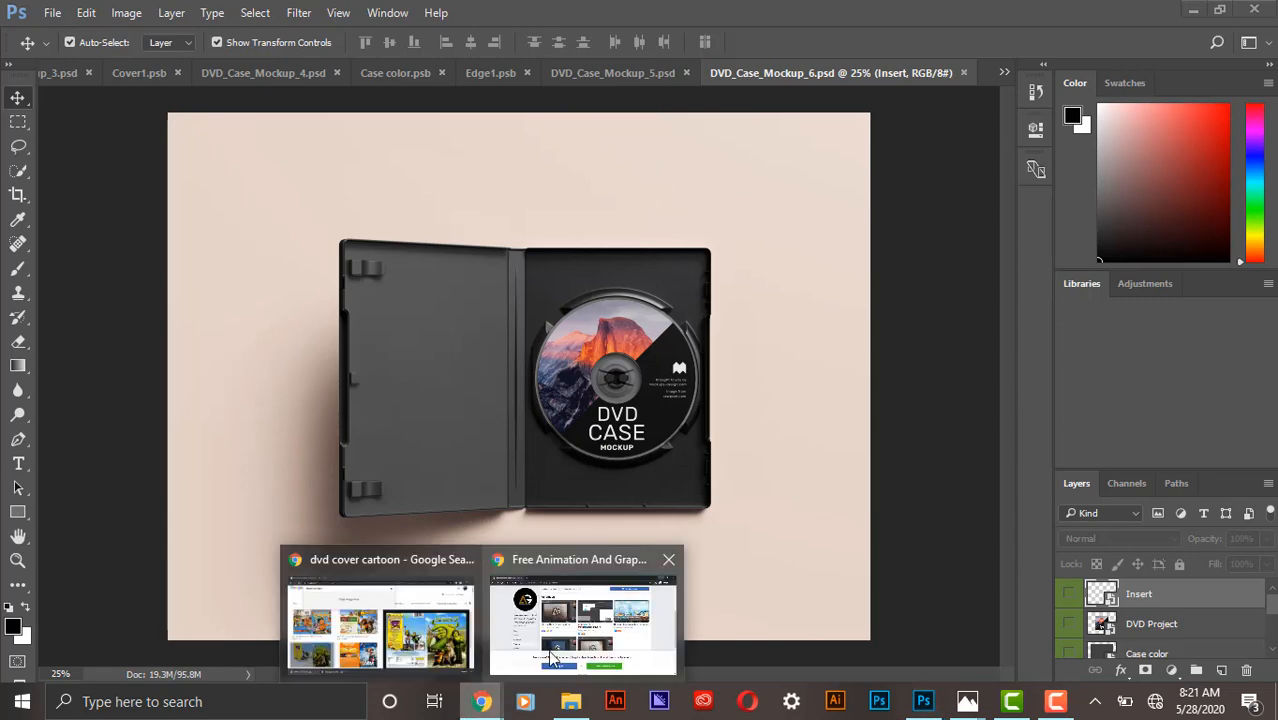
left_click(583, 615)
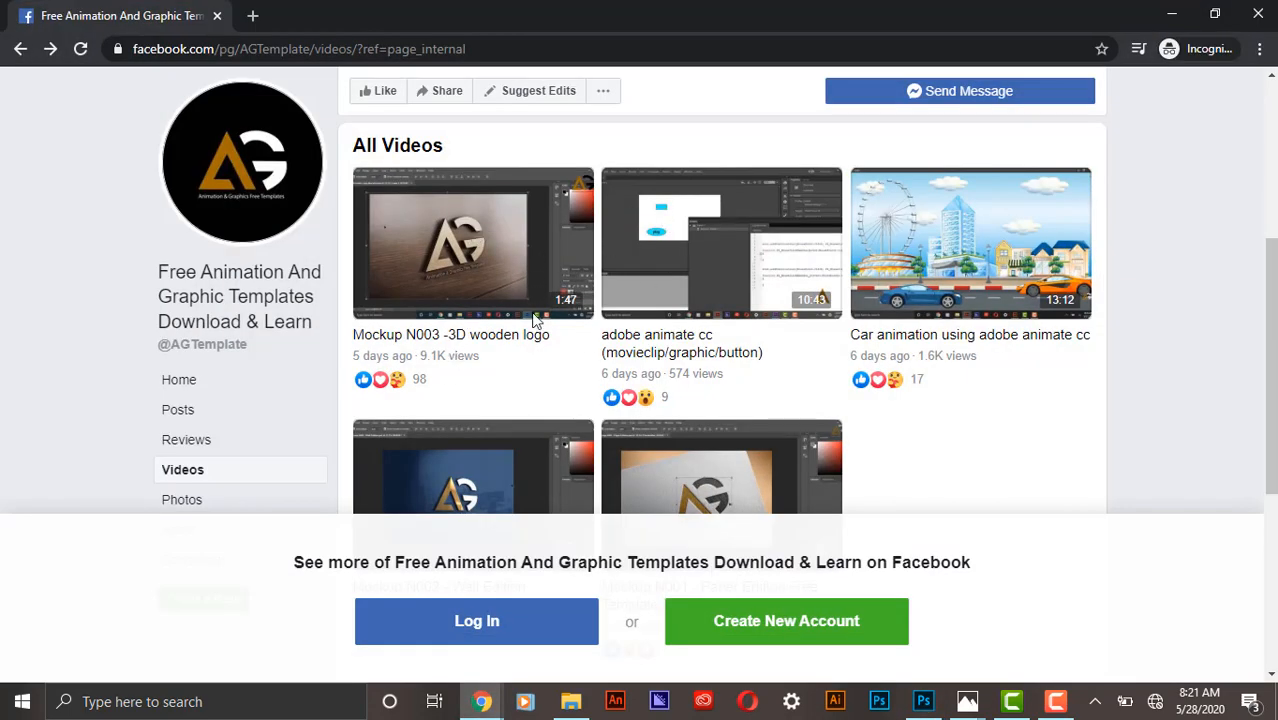
scroll(563, 328, "down", 1)
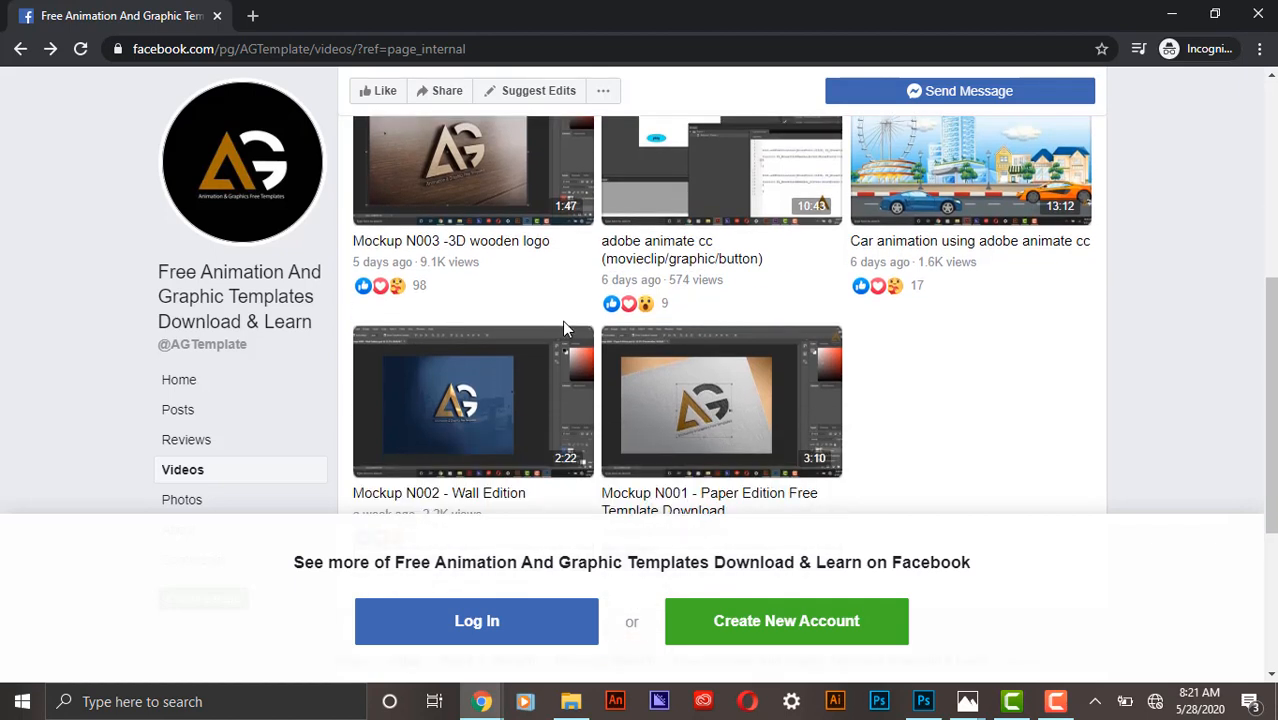
scroll(935, 312, "up", 1)
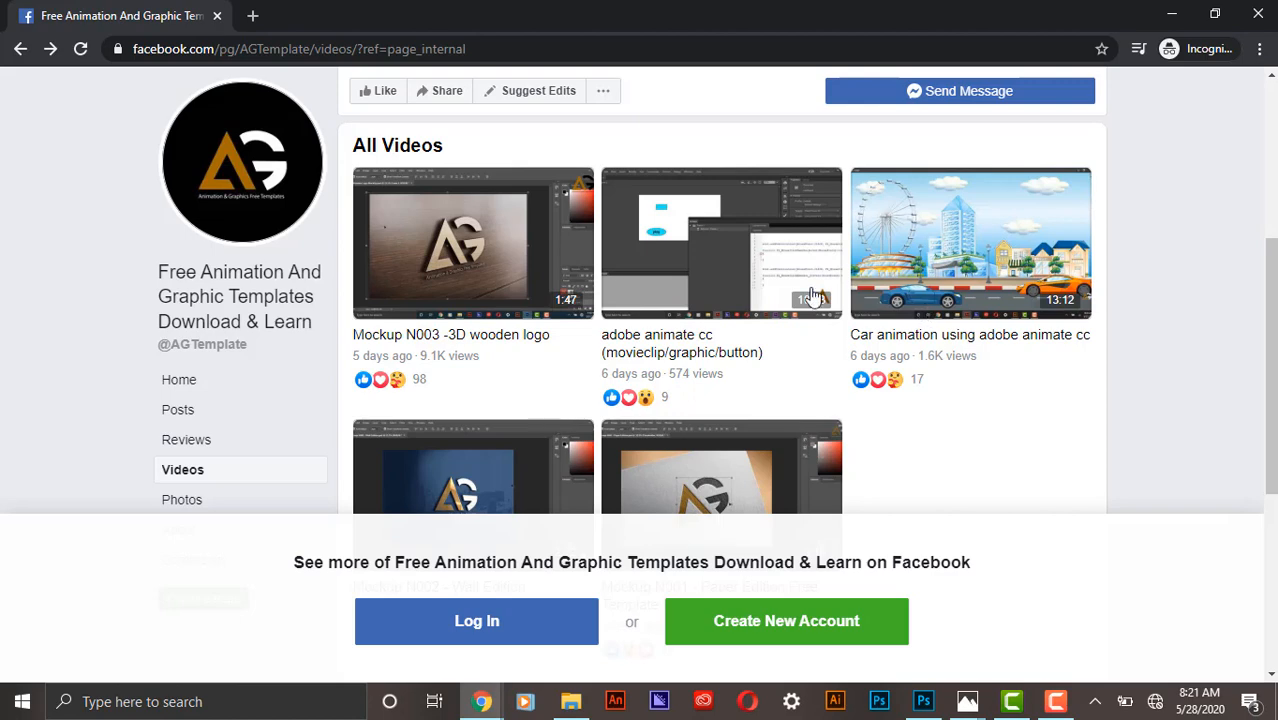
scroll(815, 290, "down", 1)
scroll(816, 275, "up", 1)
scroll(493, 212, "up", 4)
scroll(927, 420, "down", 5)
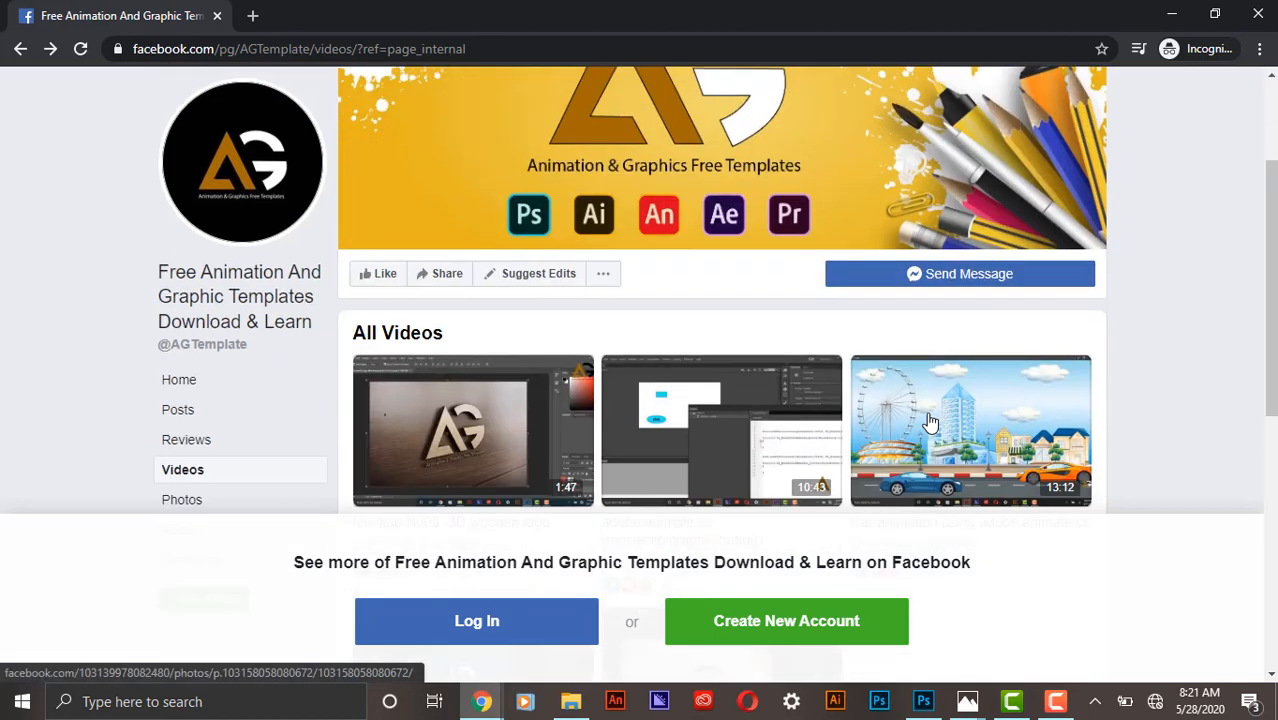